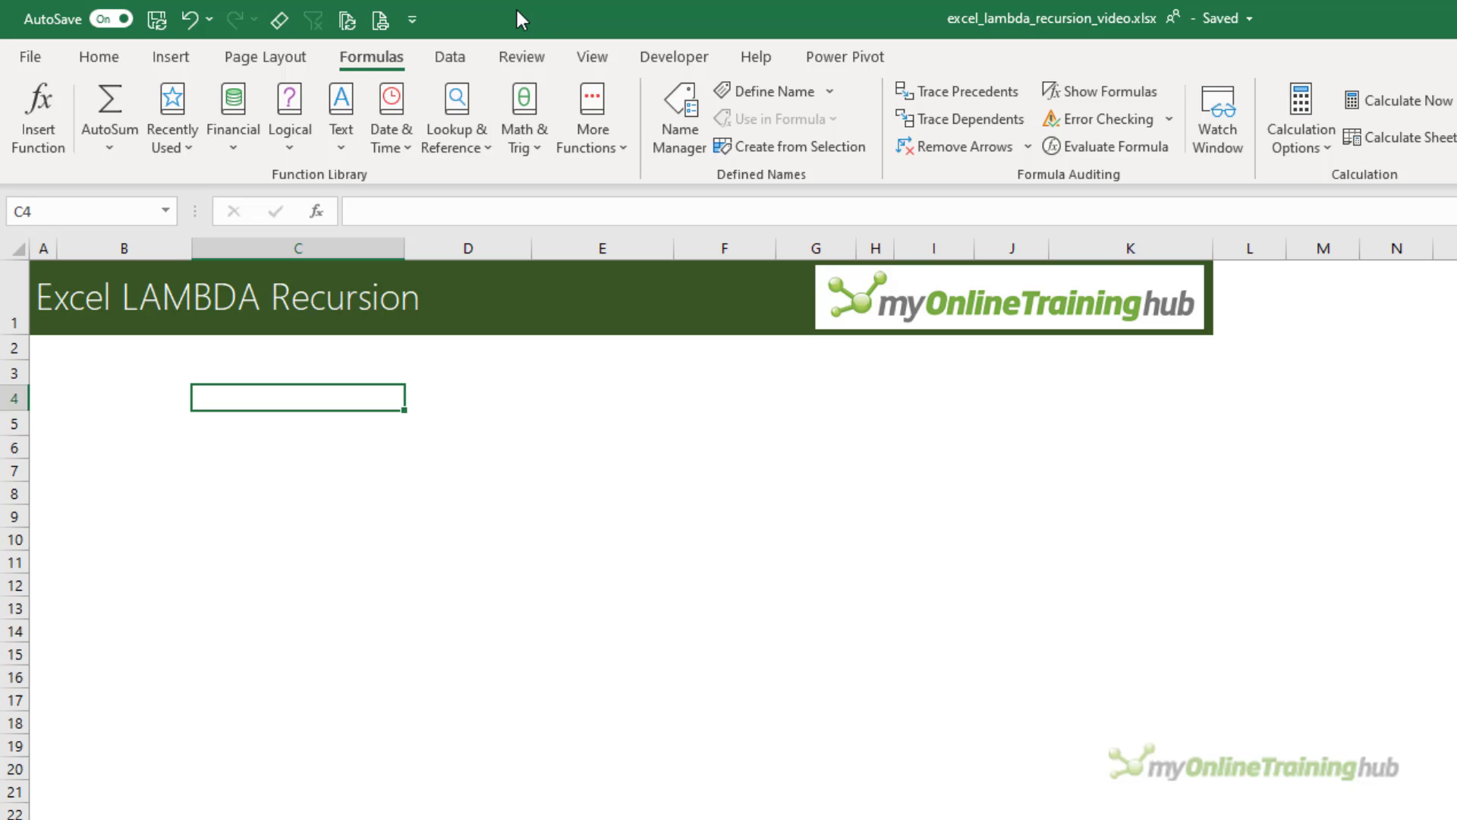
Enter =5*4*3*2*1 in C4 so it shows 120.
{"action": "type", "text": "="}
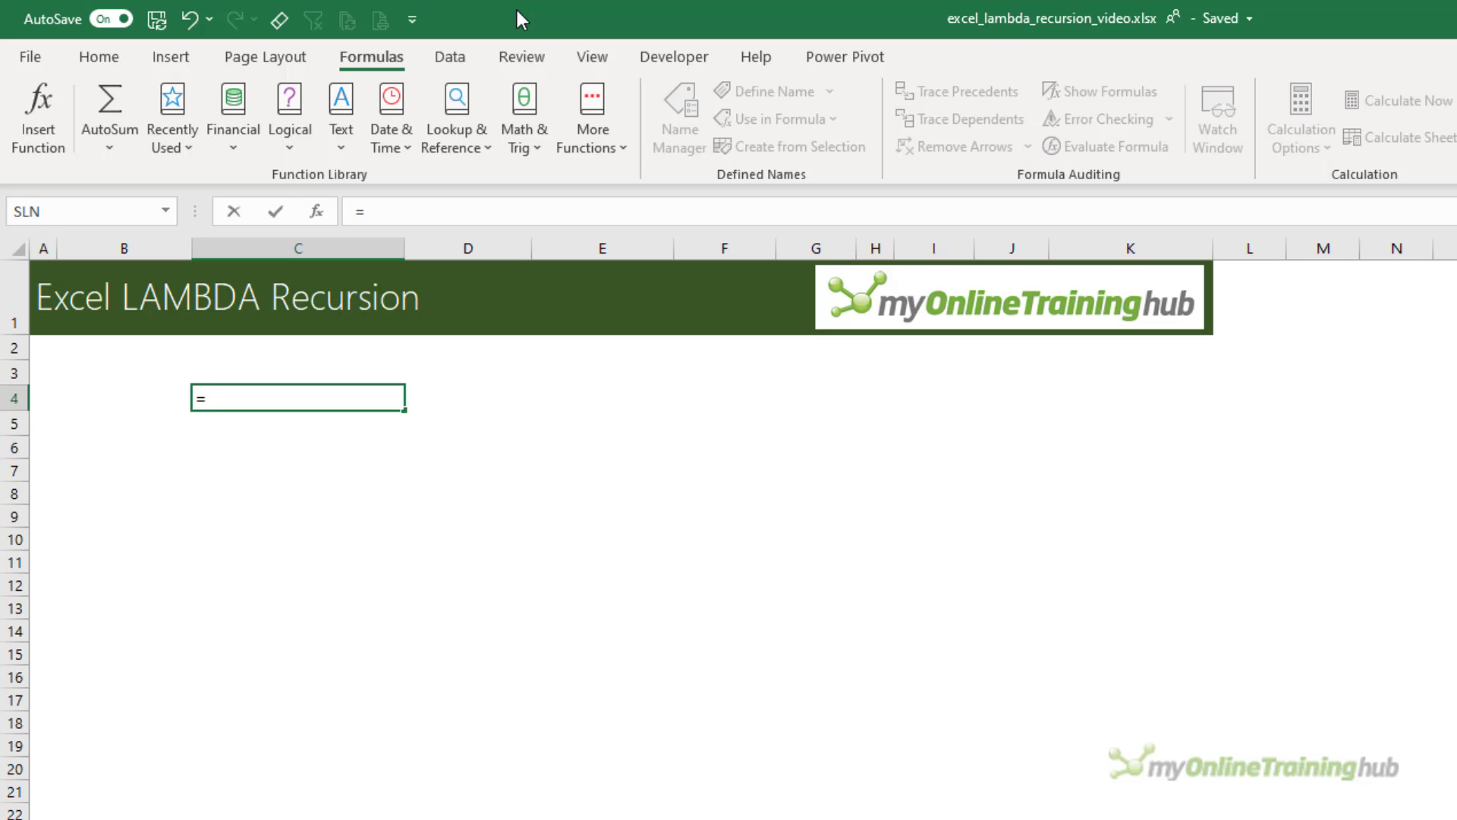
{"action": "type", "text": "5"}
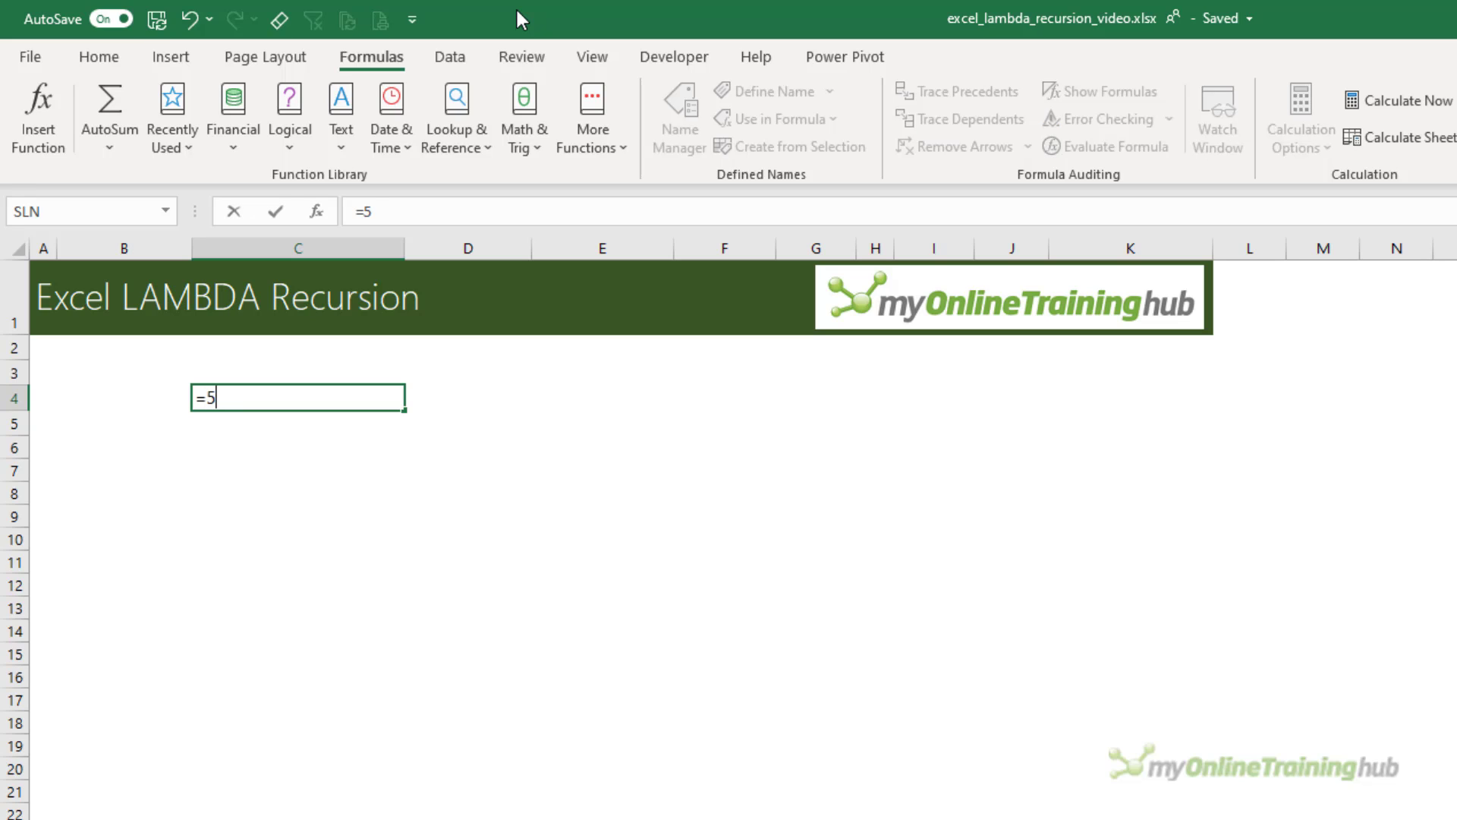
{"action": "type", "text": "*4*3*2*1"}
{"action": "key", "text": "ctrl+Return"}
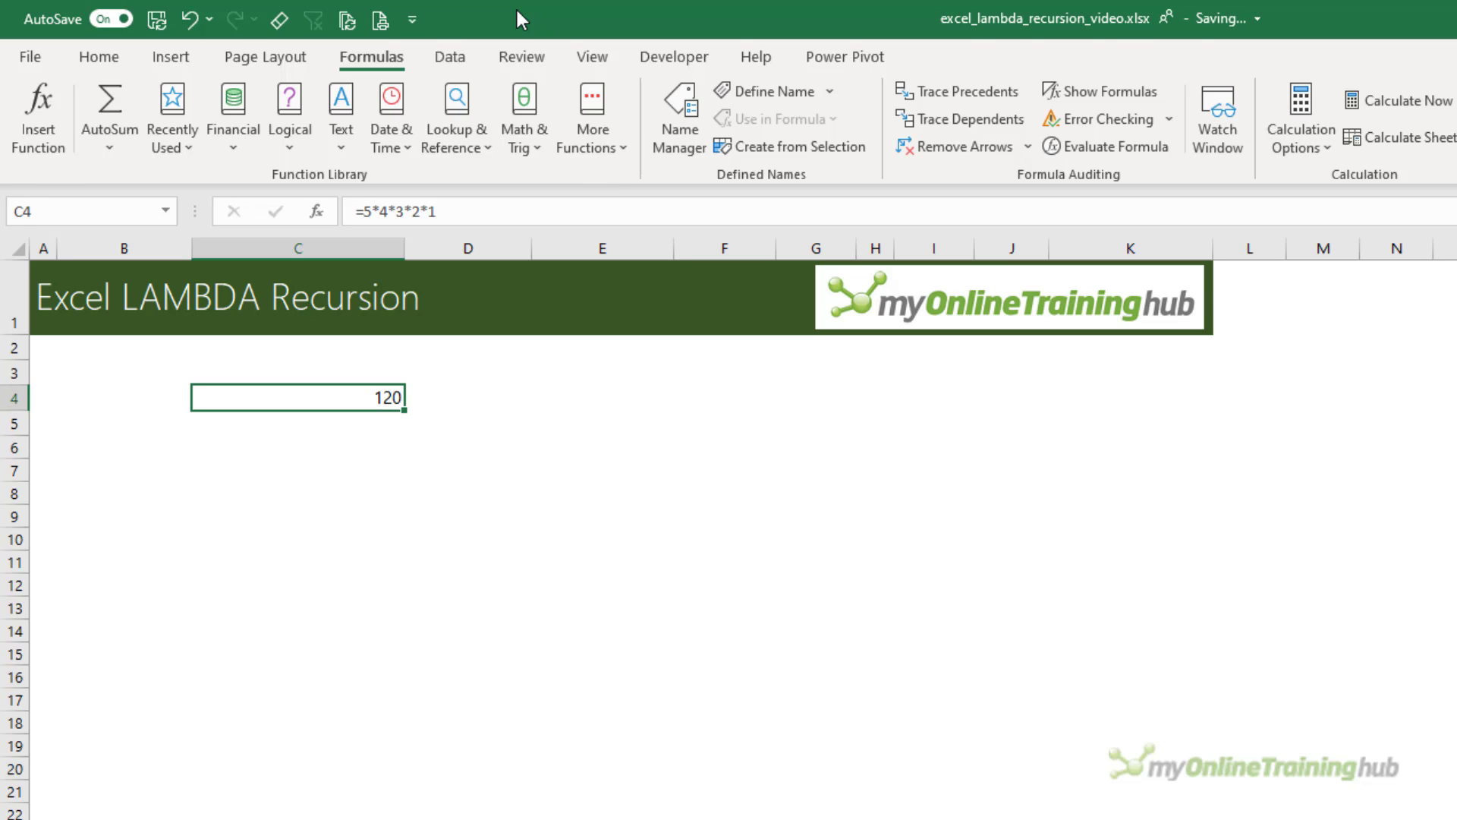
{"action": "key", "text": "Down"}
{"action": "key", "text": "Down"}
Start a FACT formula in C6, then cancel it, leaving the cell empty.
{"action": "type", "text": "=fa"}
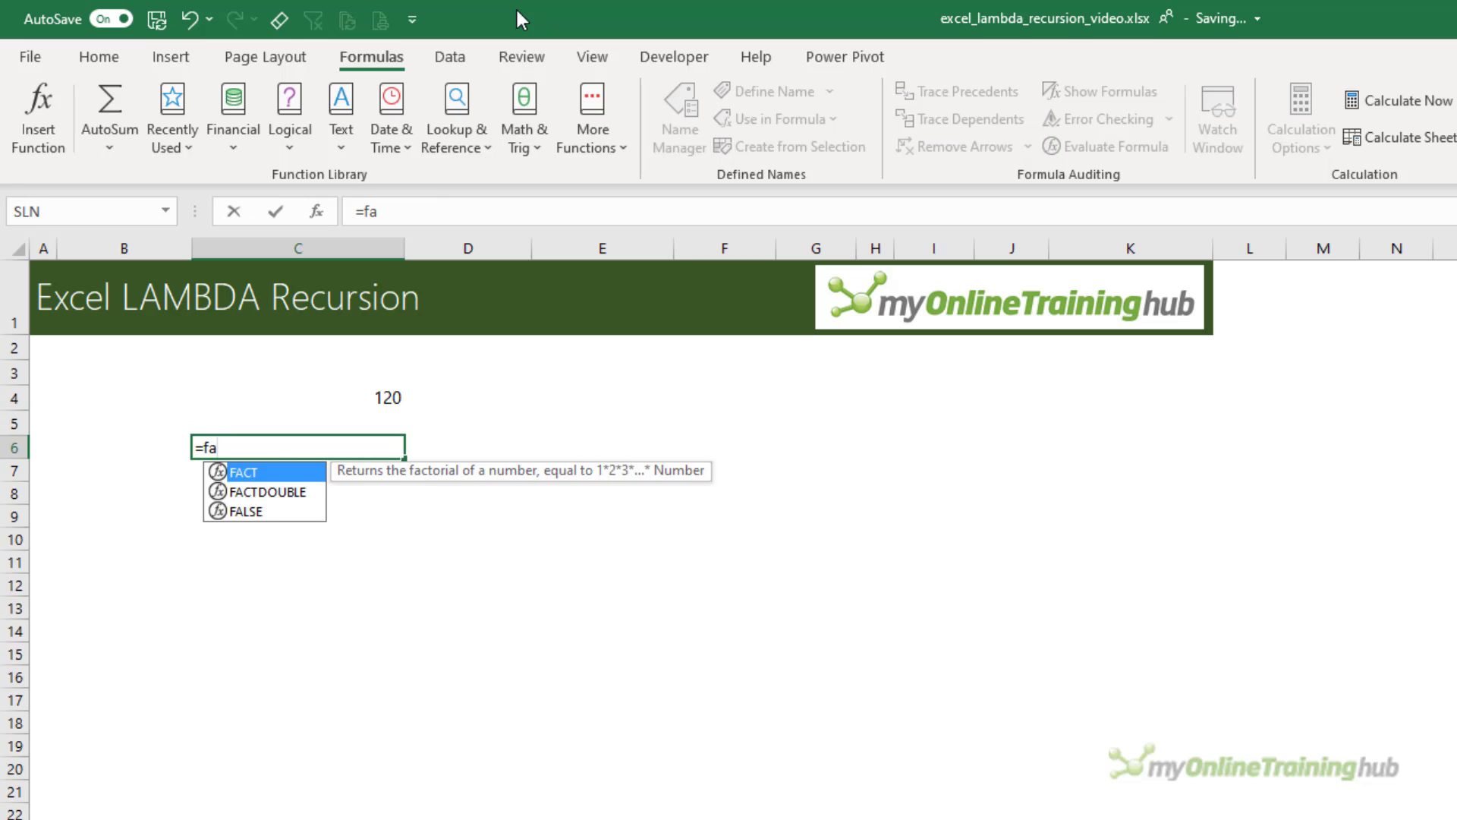
{"action": "key", "text": "Tab"}
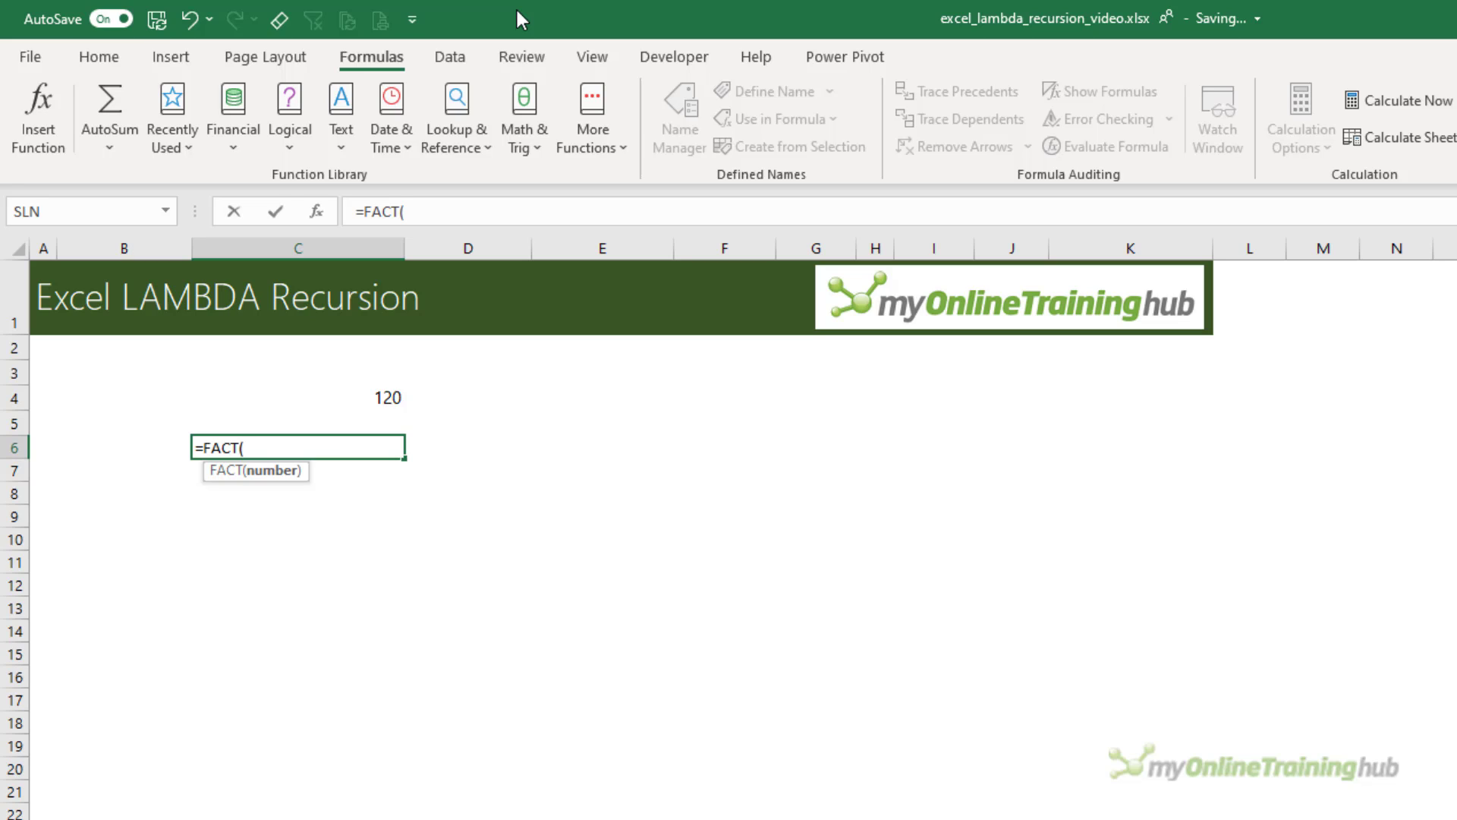
{"action": "key", "text": "Escape"}
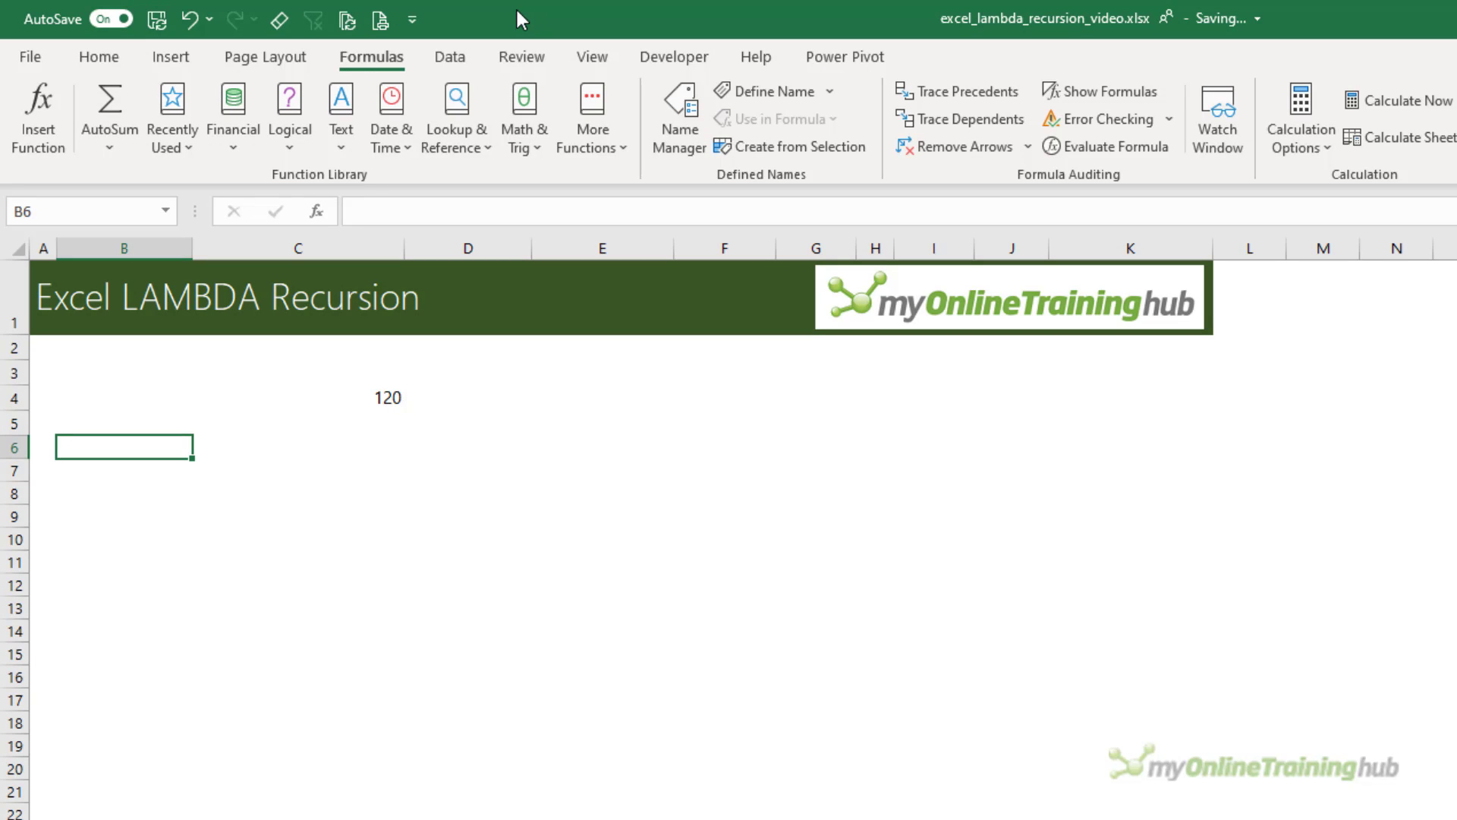
Label B6 FACTORIAL and draft =LAMBDA(n, IF(n<2,1,n*FACTORIAL(n-1))) over two lines in C6.
{"action": "type", "text": "FACTORIAL"}
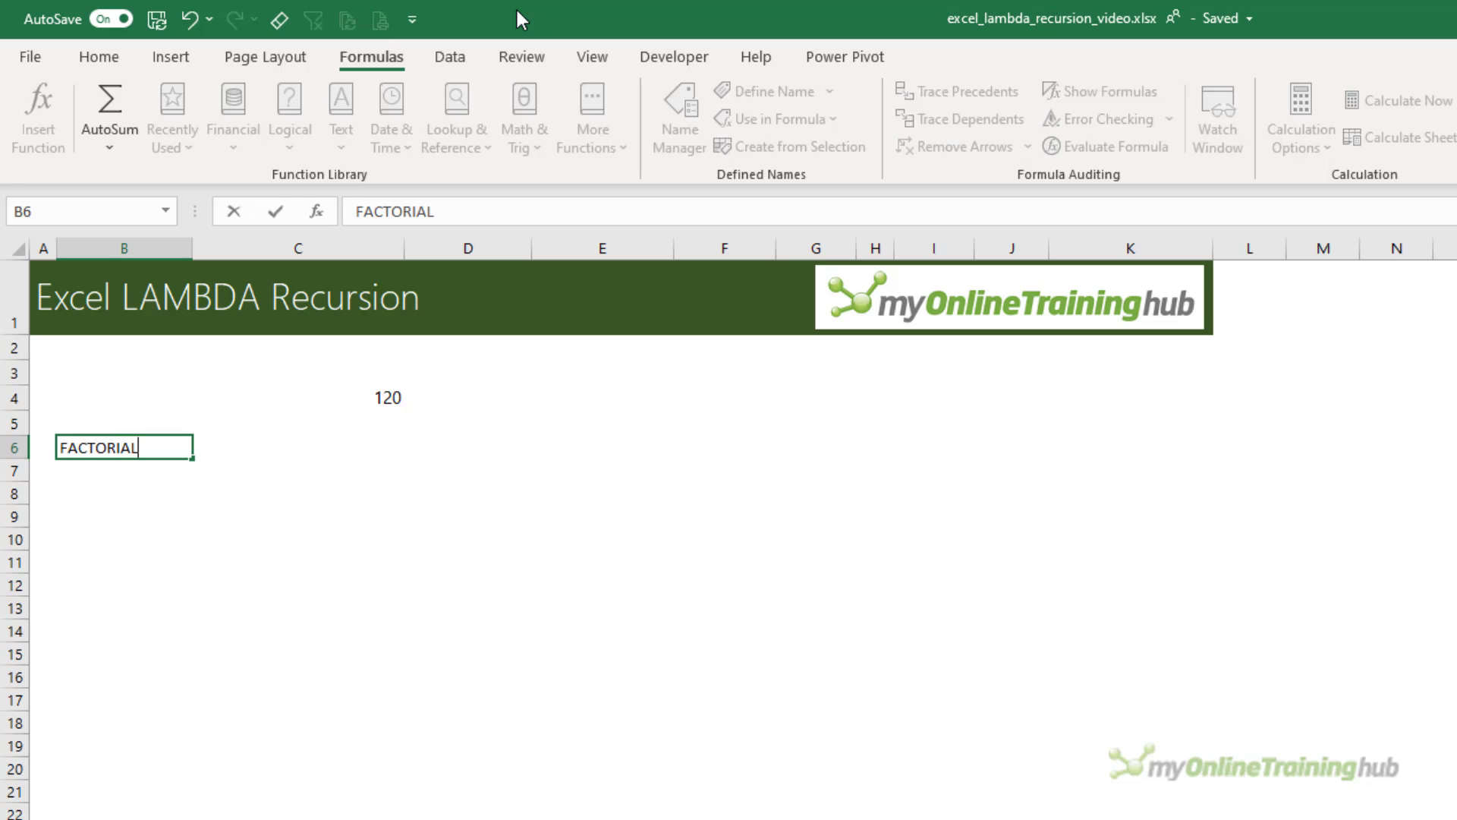
{"action": "key", "text": "Tab"}
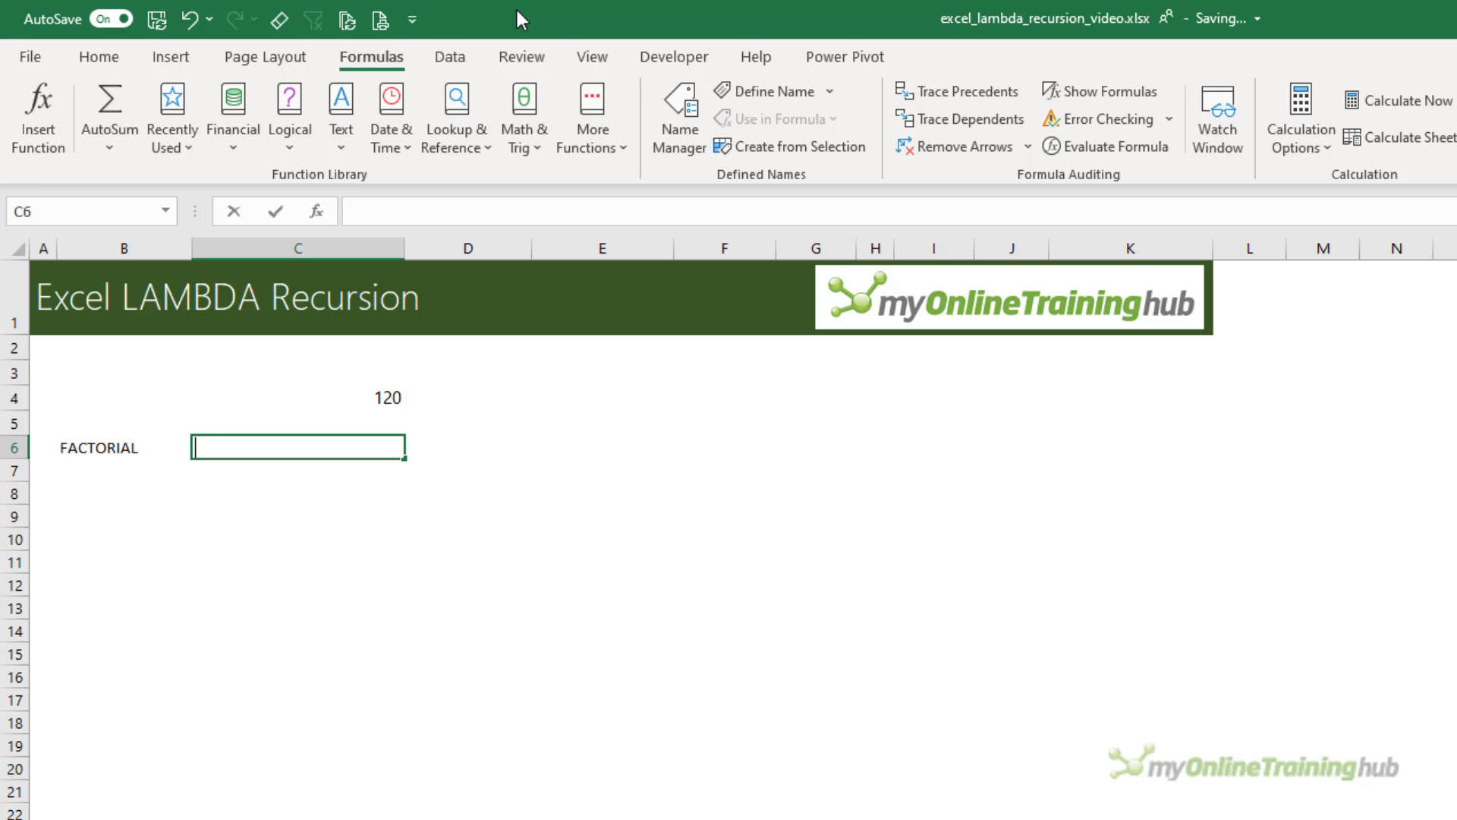
{"action": "type", "text": "=la"}
{"action": "key", "text": "Tab"}
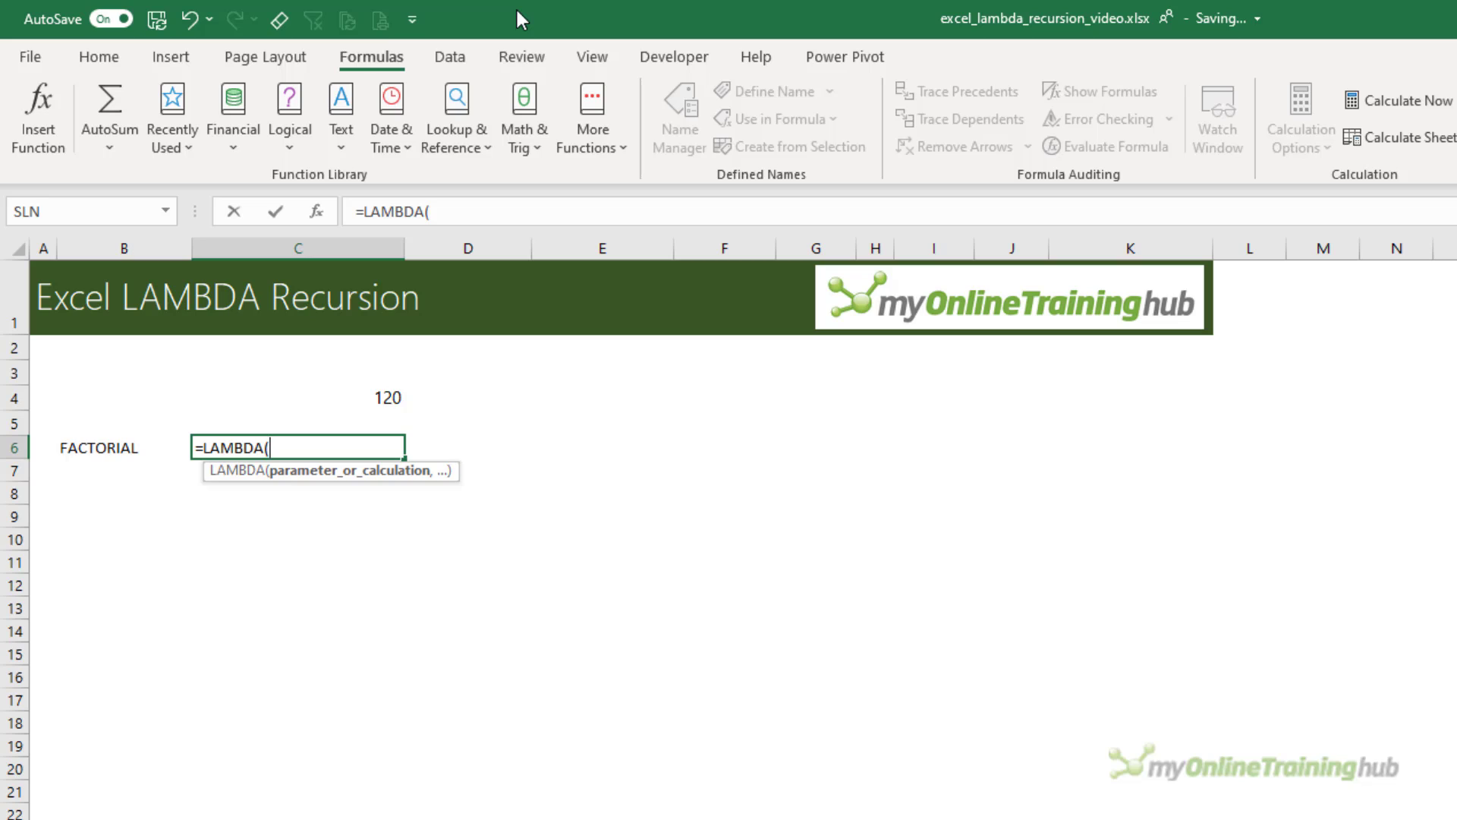
{"action": "type", "text": "n,"}
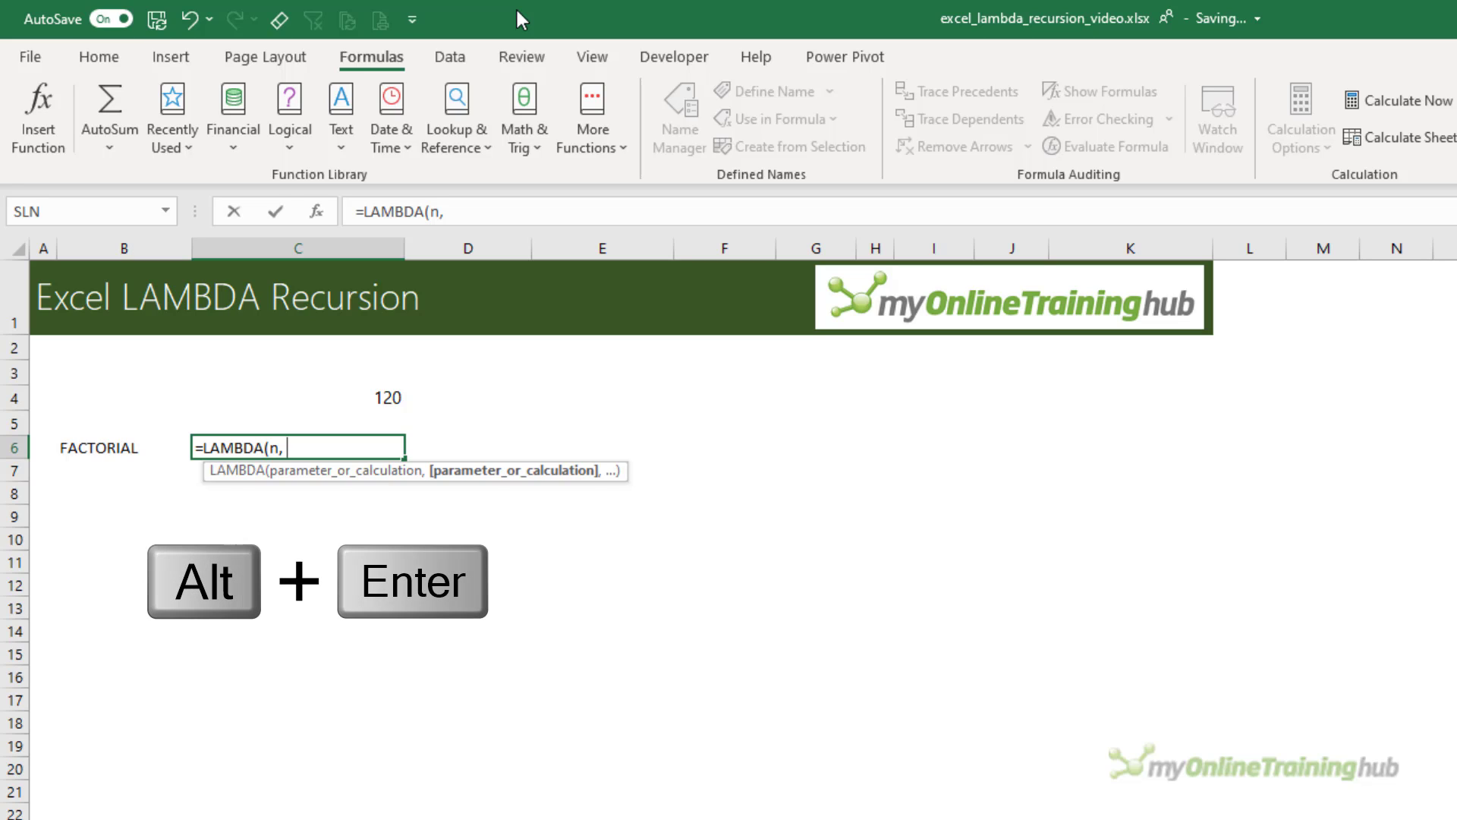
{"action": "key", "text": "alt+Return"}
{"action": "type", "text": "if"}
{"action": "key", "text": "Tab"}
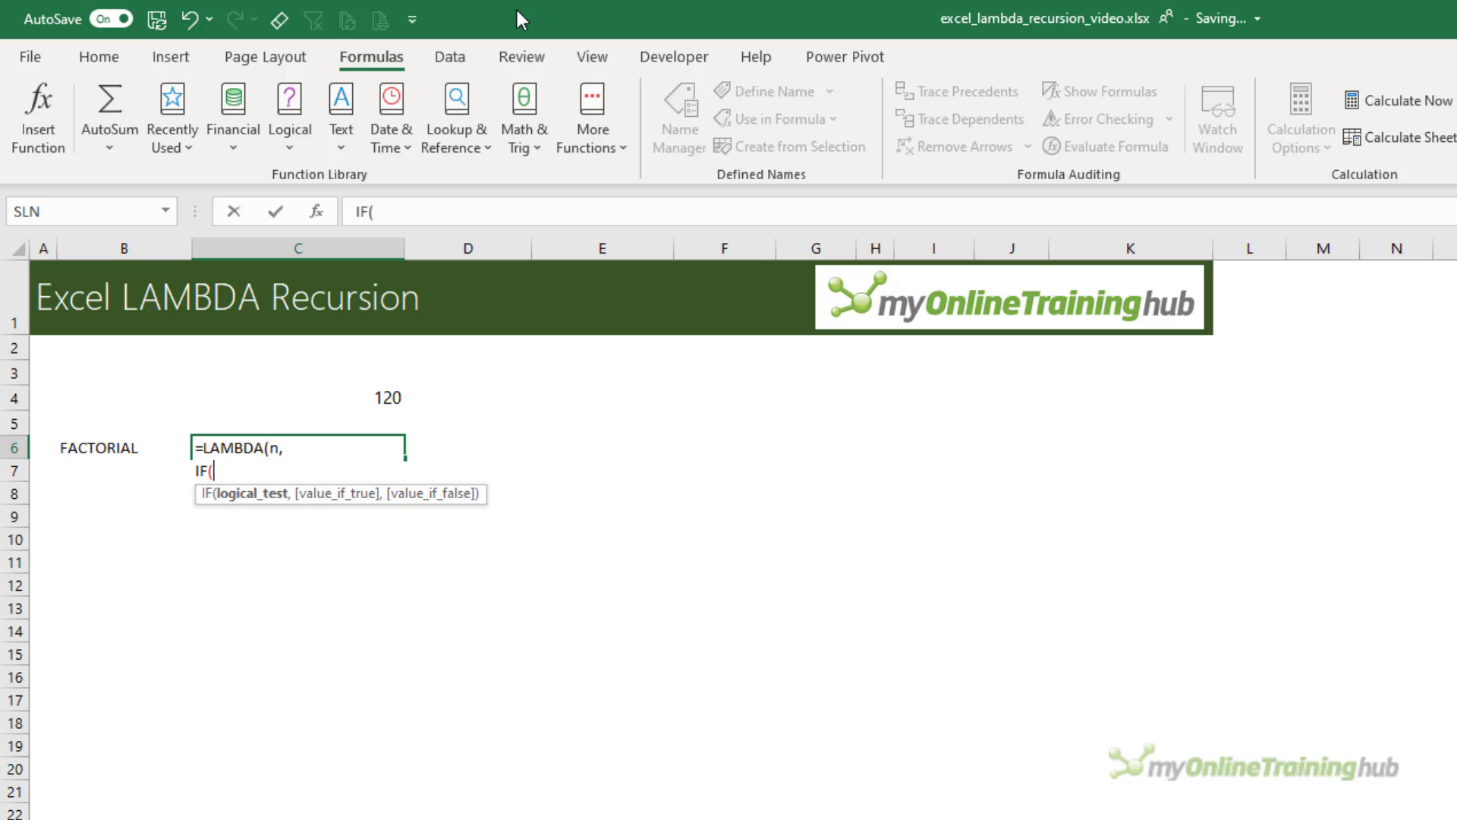
{"action": "type", "text": "n<2,1"}
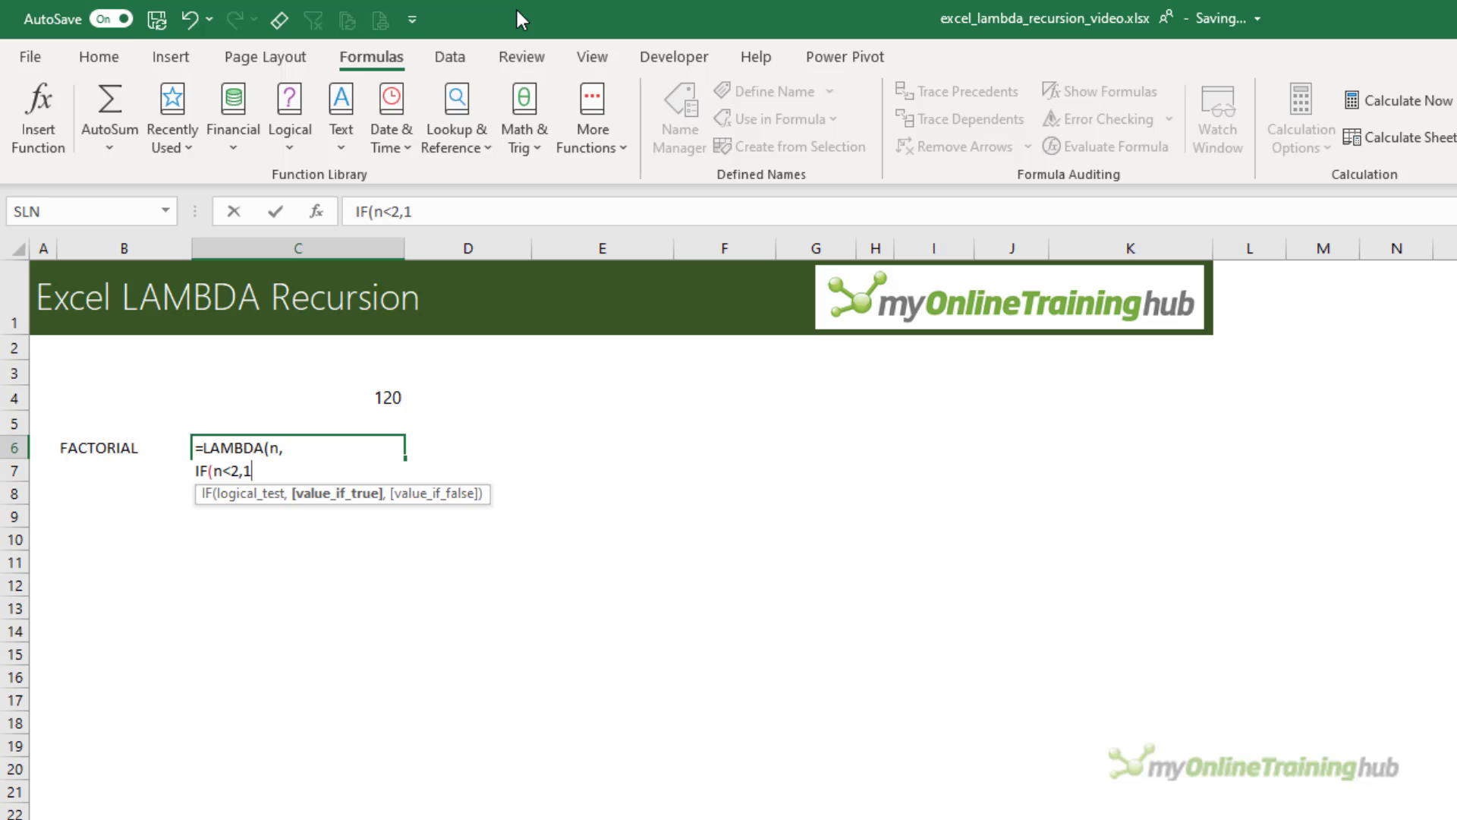
{"action": "type", "text": ","}
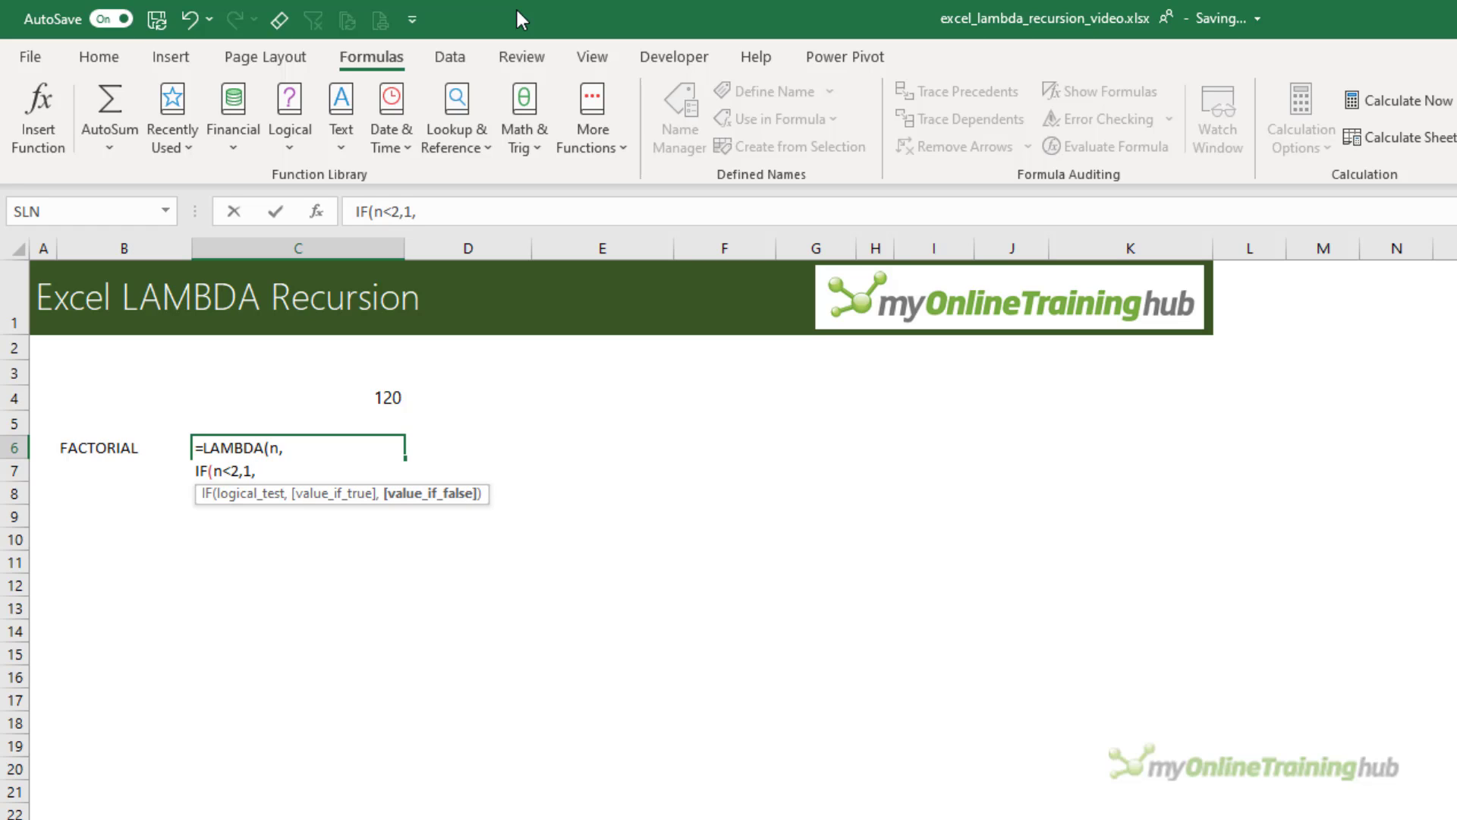
{"action": "type", "text": "n"}
{"action": "type", "text": "*FA"}
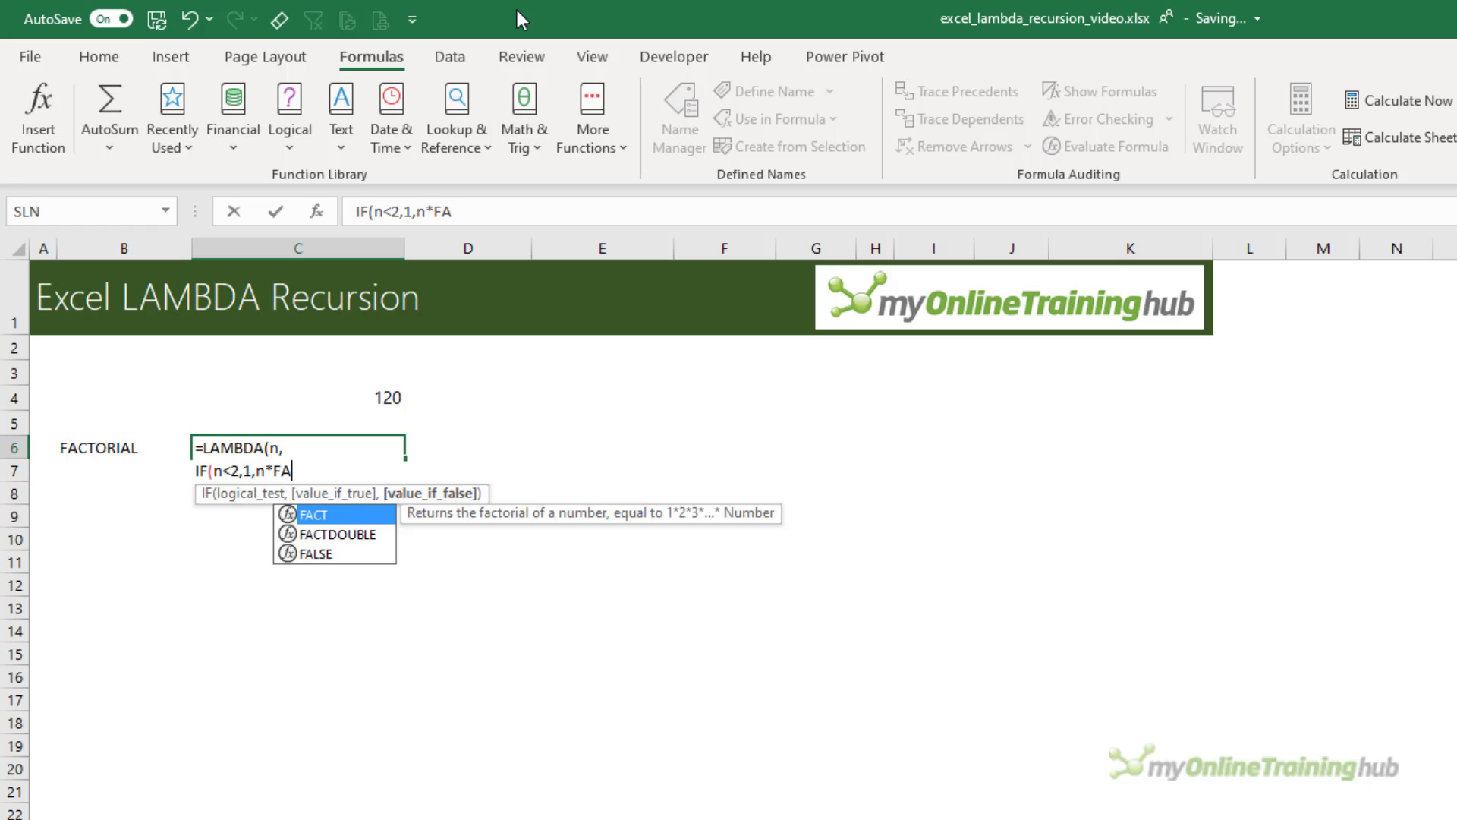
{"action": "type", "text": "CTORIAL(n-1"}
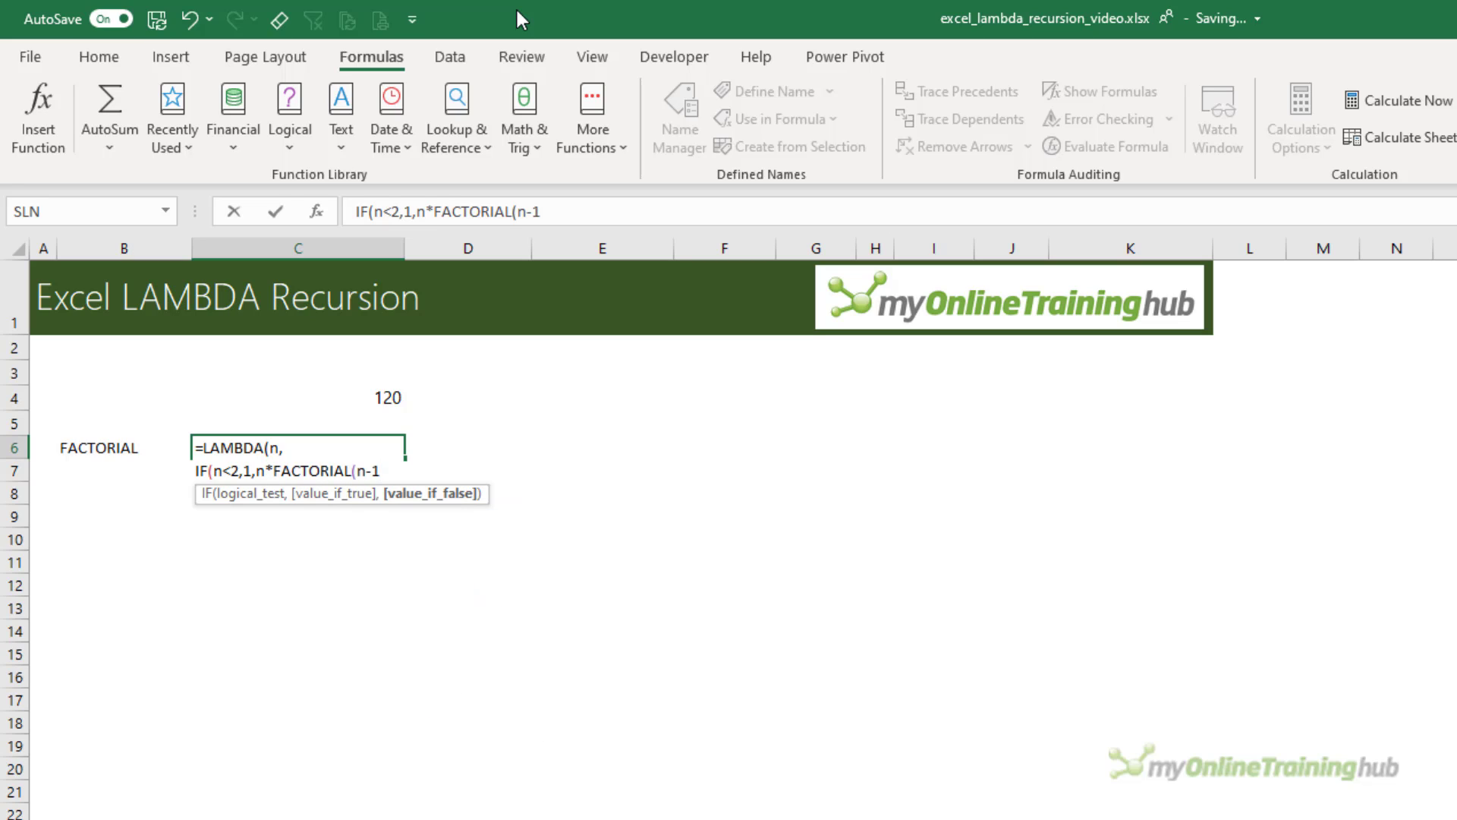
{"action": "type", "text": ")))"}
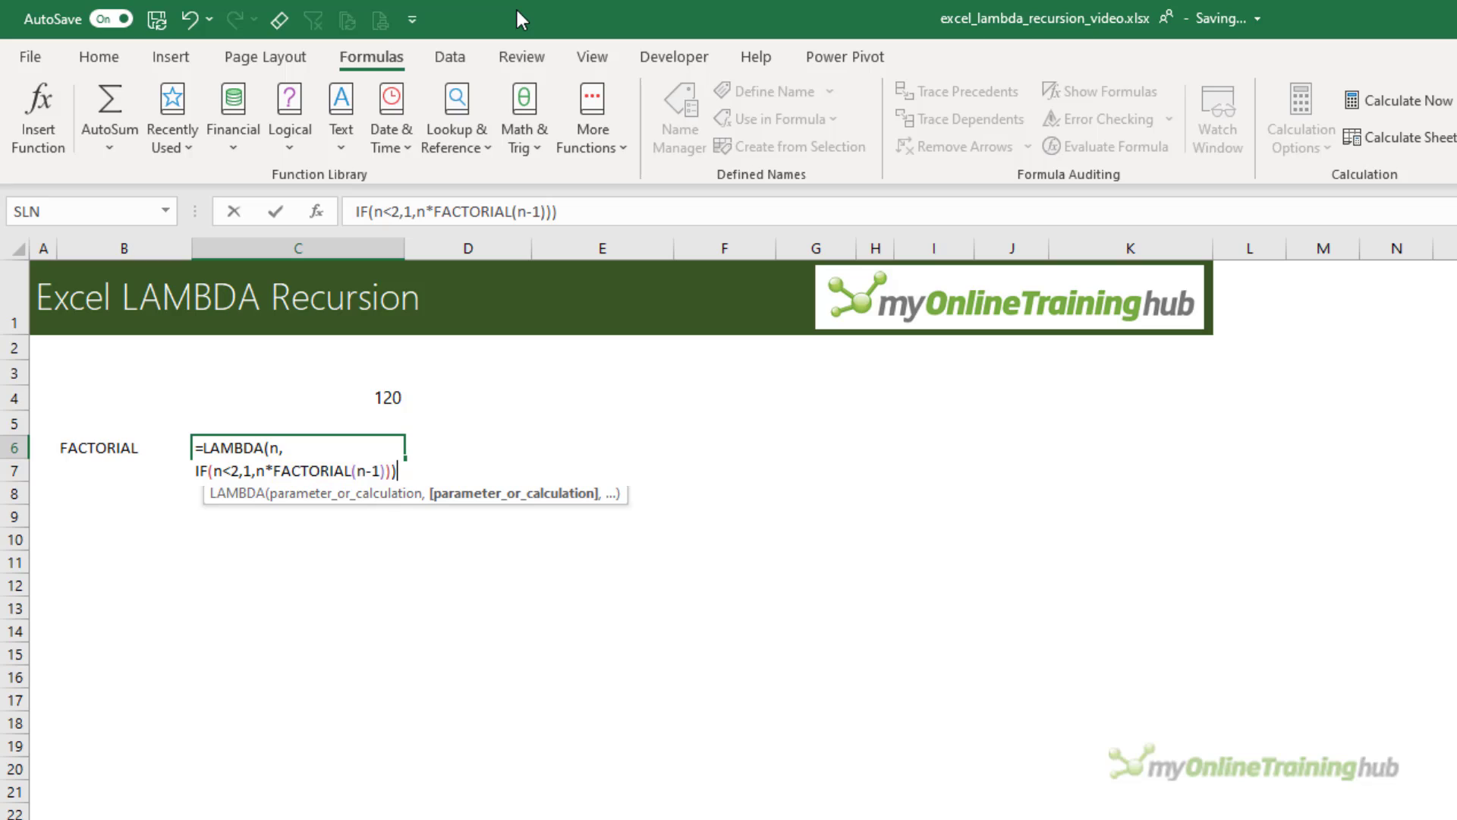
Append (5) to the FACTORIAL LAMBDA in C6 and enter it, yielding #NAME?
{"action": "type", "text": "("}
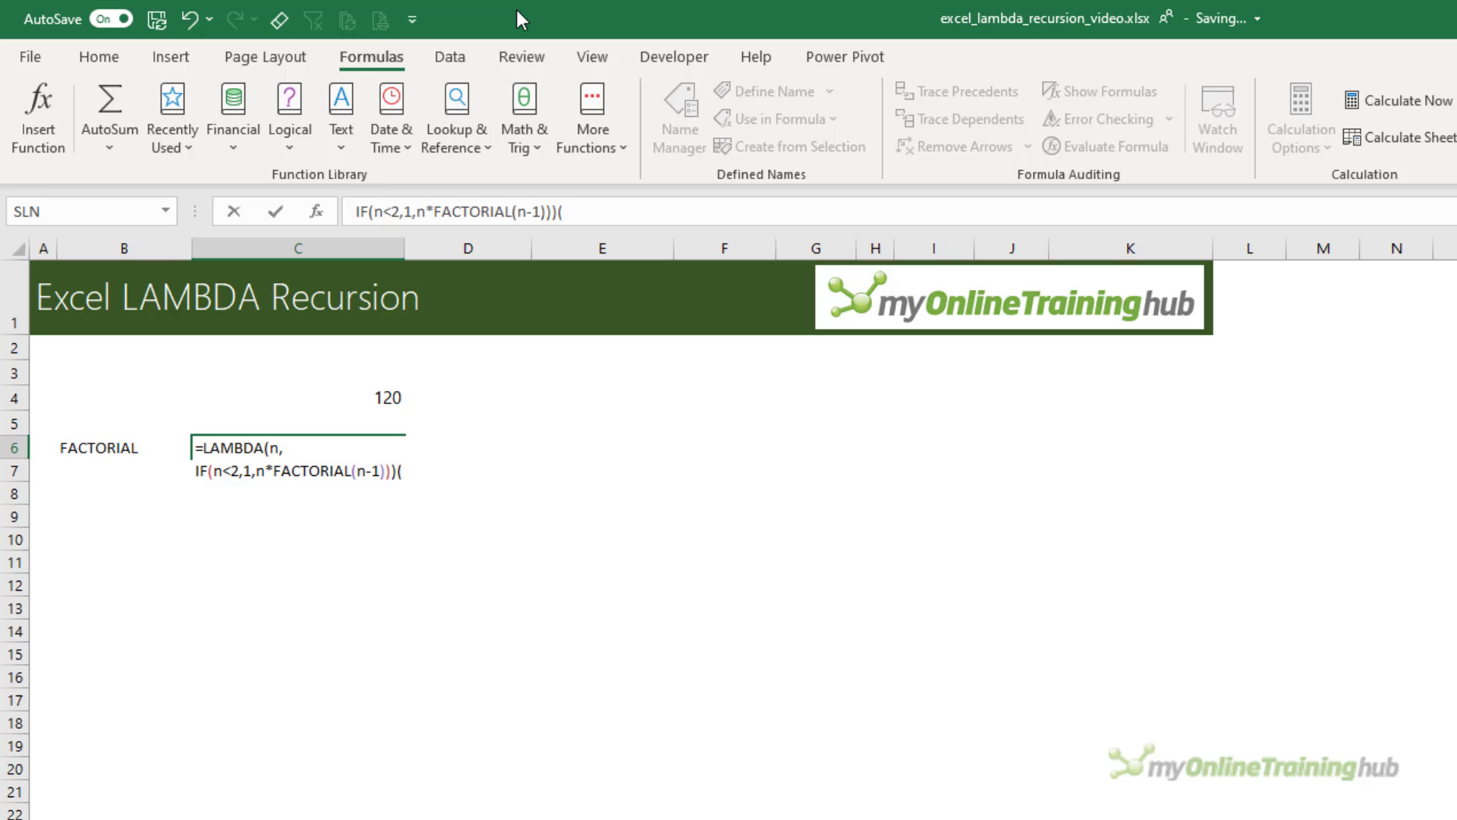
{"action": "type", "text": "5)"}
{"action": "key", "text": "Return"}
{"action": "key", "text": "Right"}
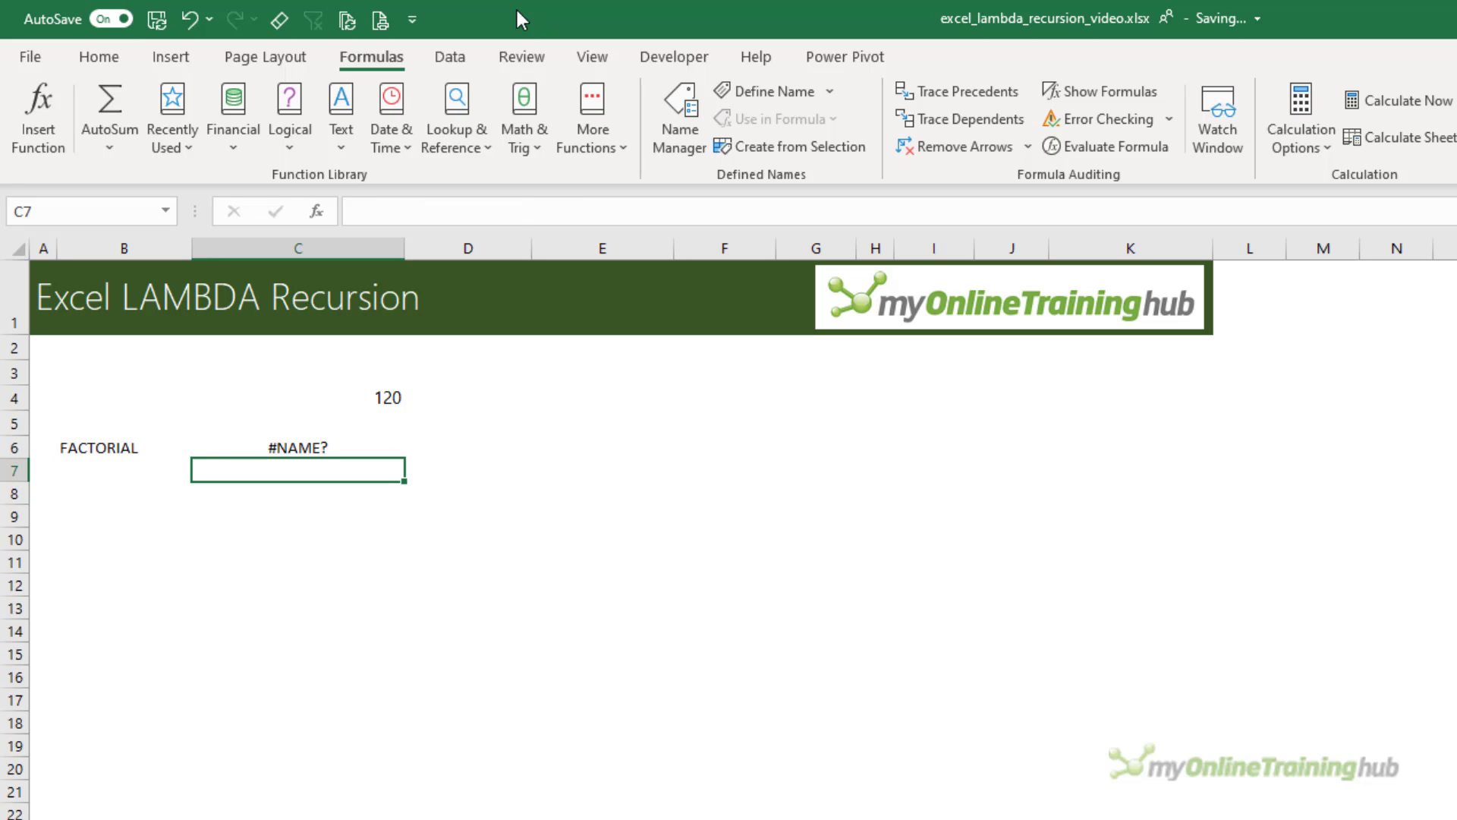
{"action": "key", "text": "Down"}
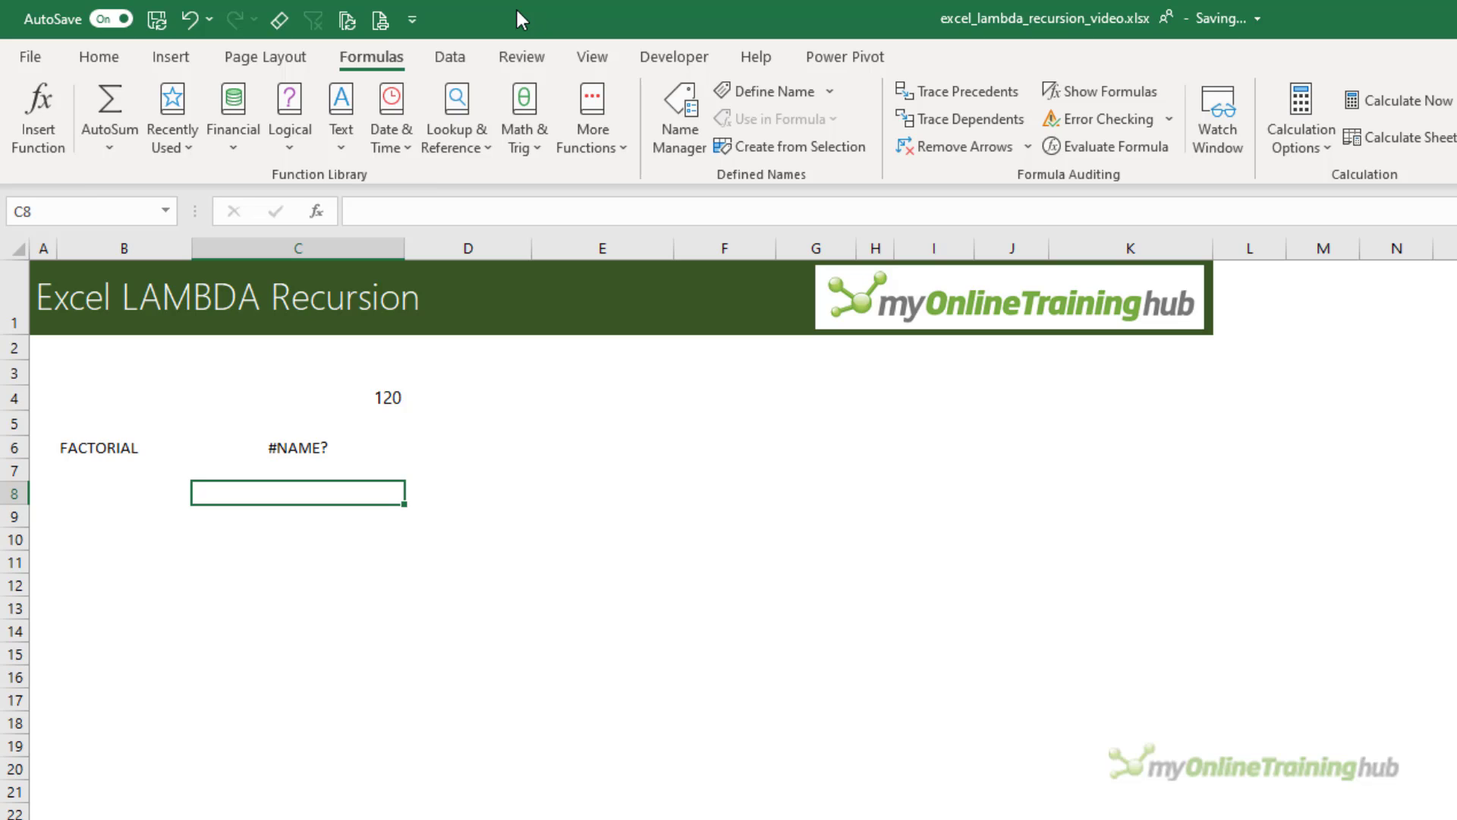
Enter =LAMBDA(x,y,x+y)(2,3) in C8, returning 5, and go back to C6.
{"action": "type", "text": "=lam"}
{"action": "key", "text": "Tab"}
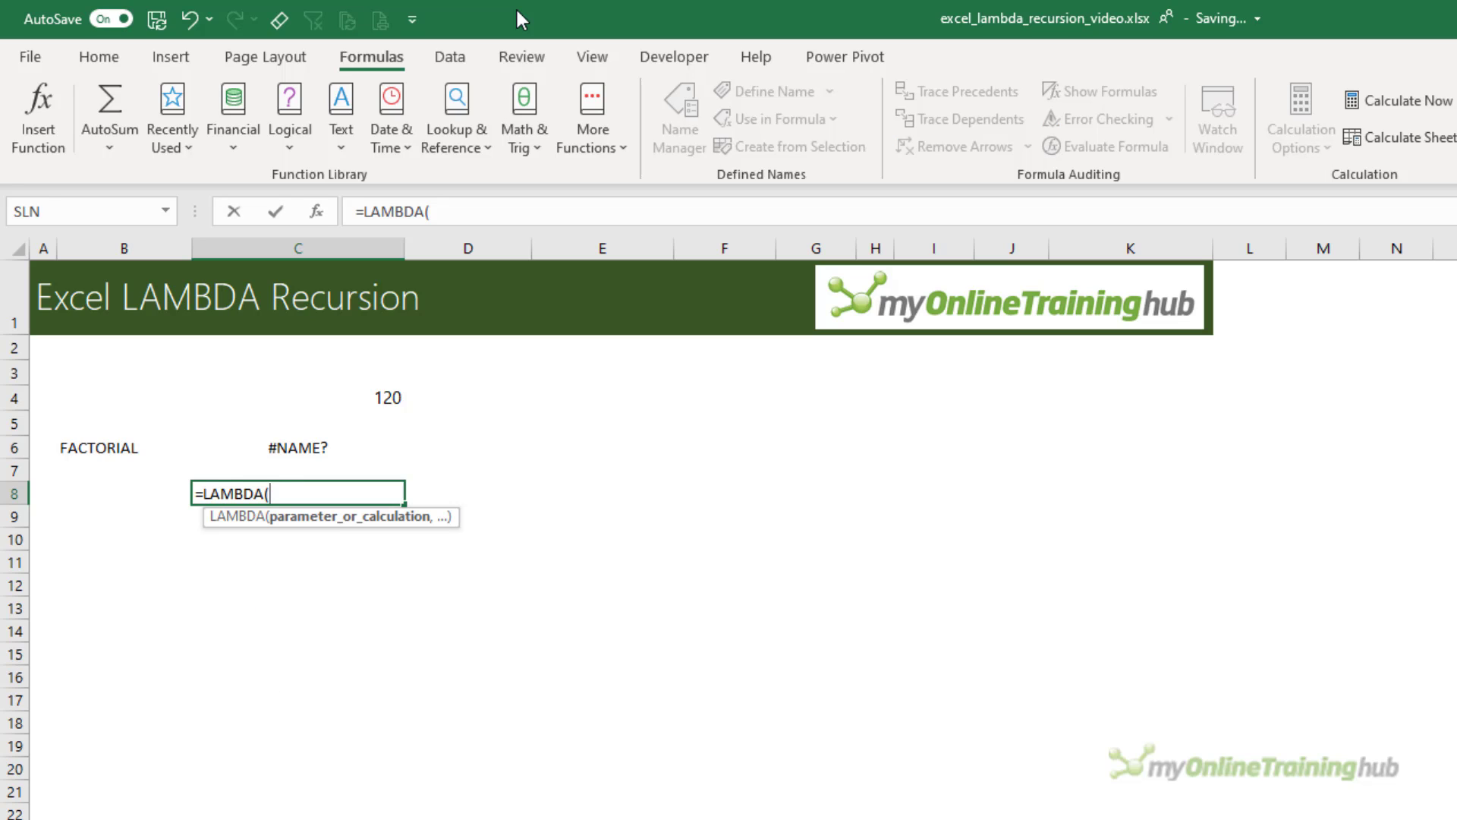
{"action": "type", "text": "x,y"}
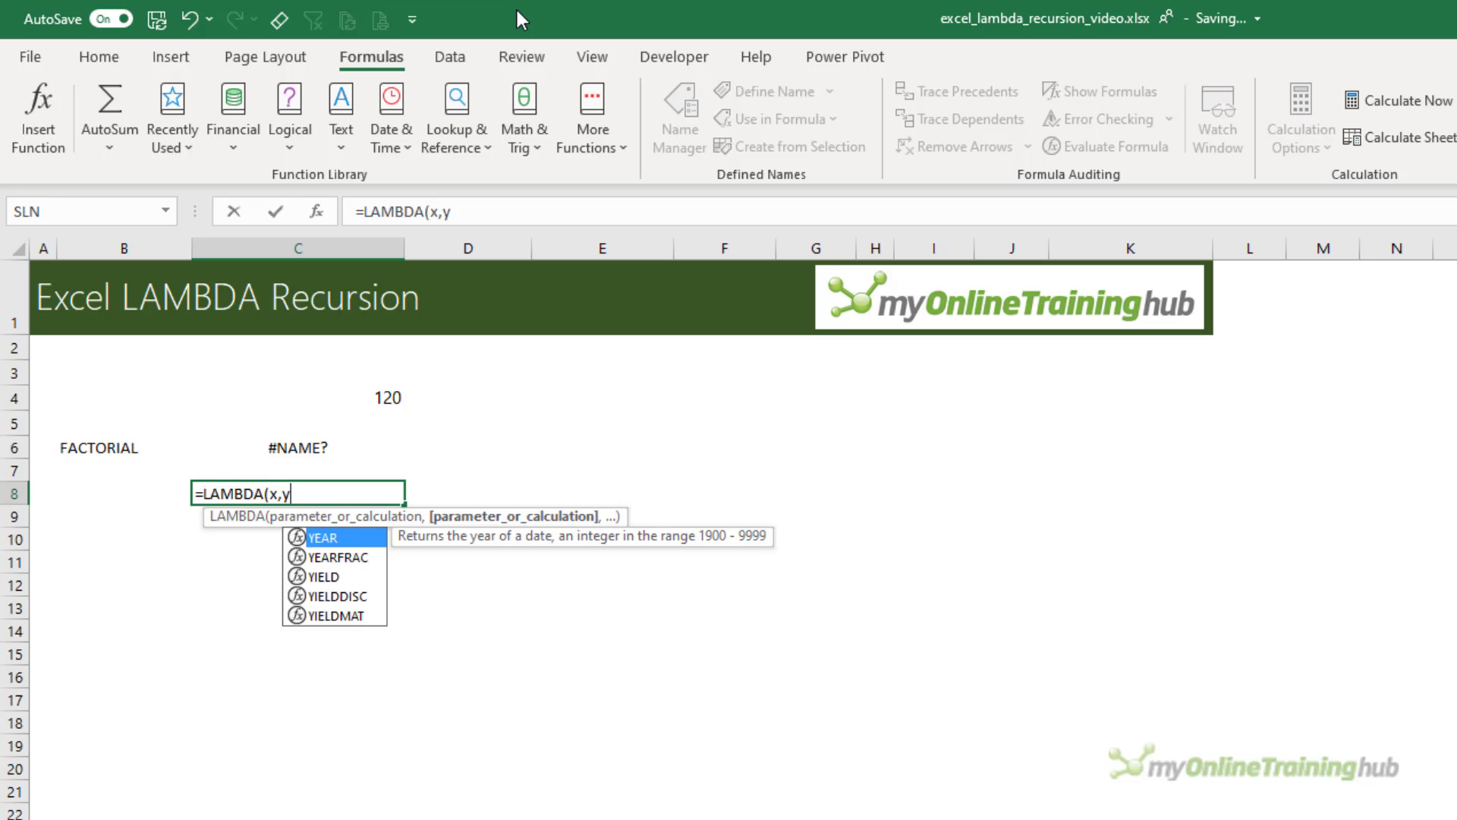
{"action": "type", "text": ",x+y)"}
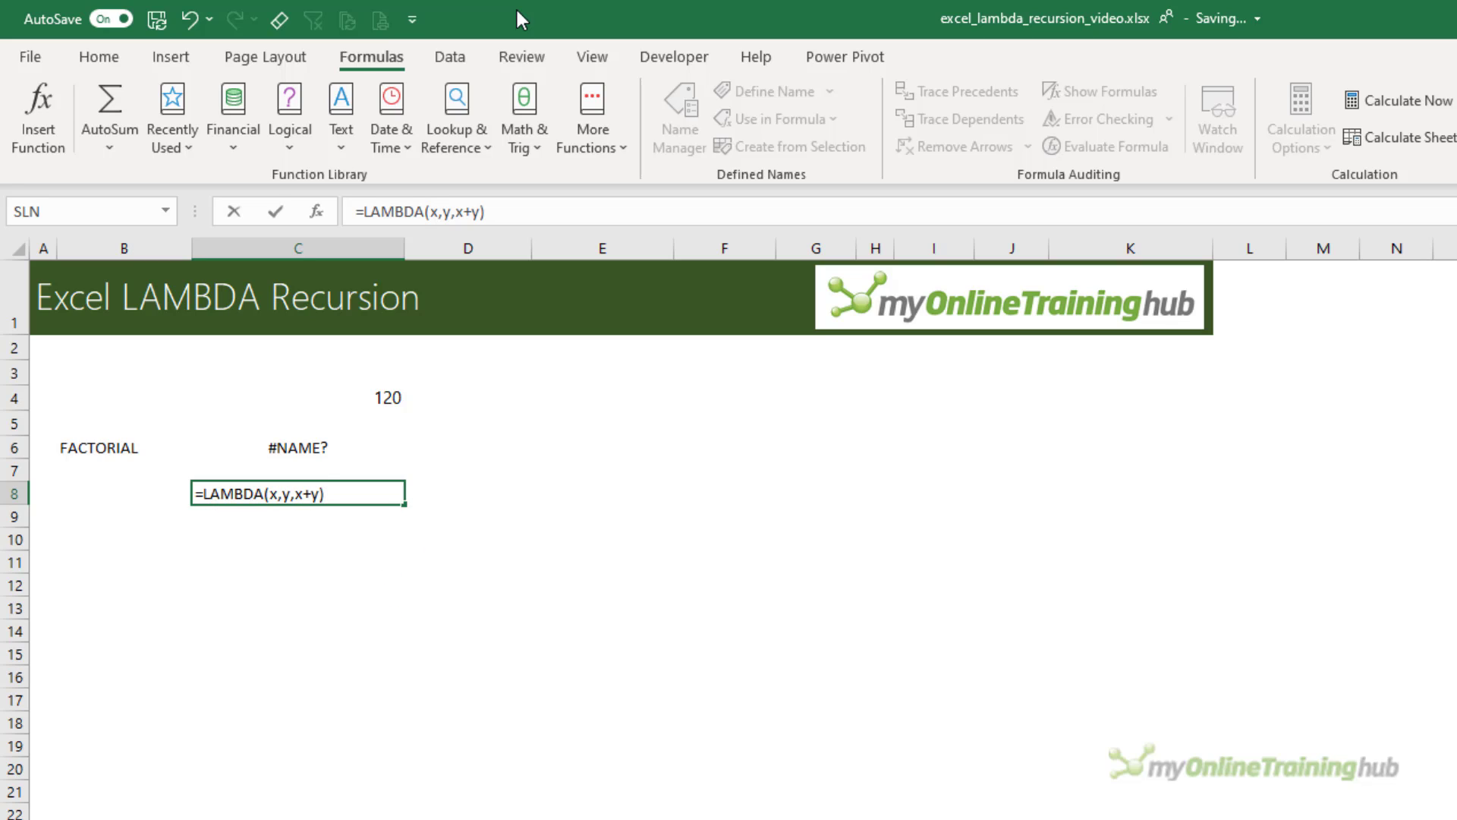
{"action": "type", "text": "(2,3)"}
{"action": "key", "text": "Return"}
{"action": "key", "text": "Up"}
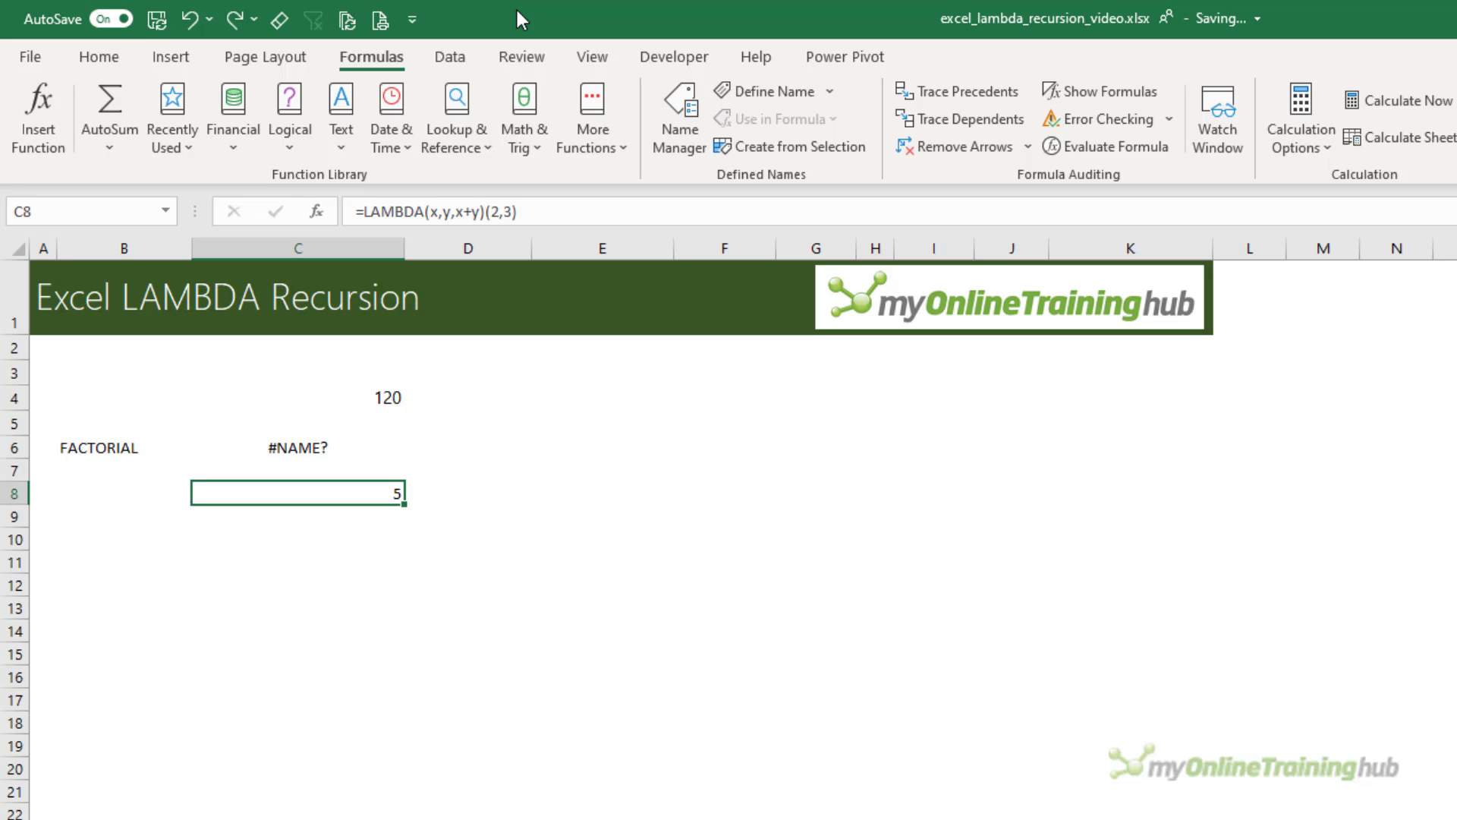
{"action": "key", "text": "Up"}
{"action": "key", "text": "Up"}
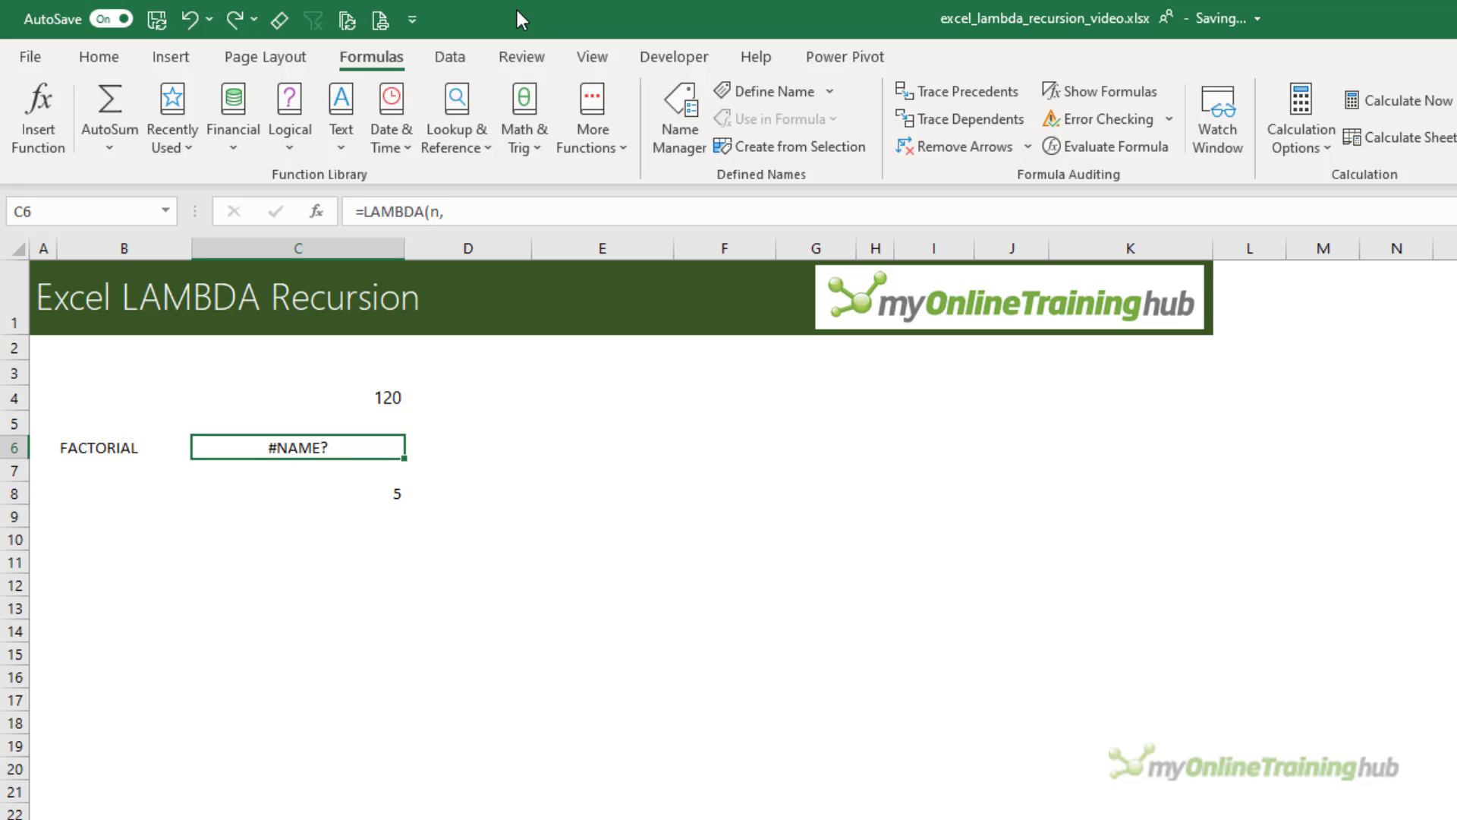
Copy C6's LAMBDA formula without the (5) argument, leaving the cell unchanged.
{"action": "key", "text": "F2"}
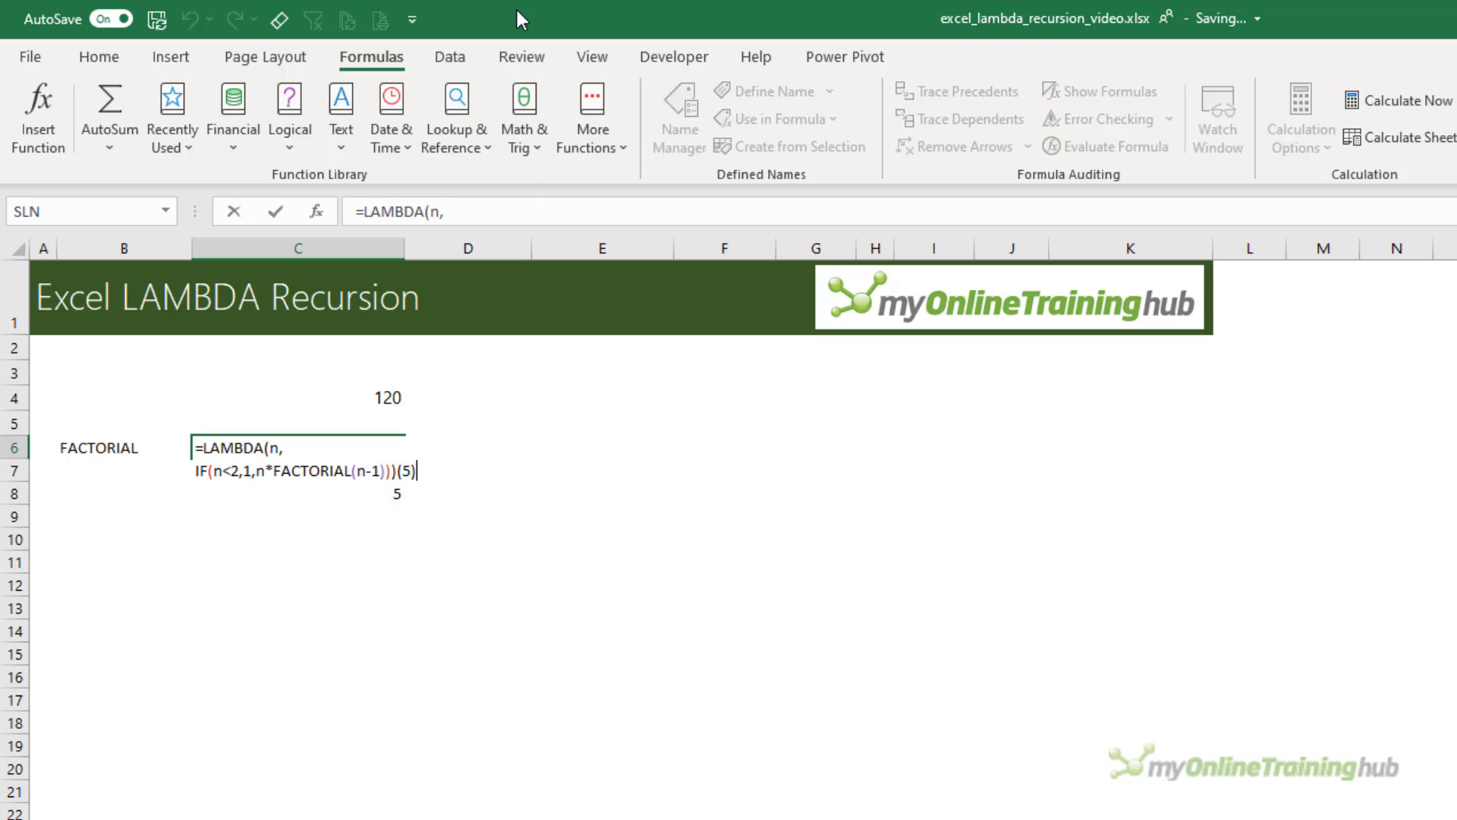
{"action": "key", "text": "BackSpace"}
{"action": "key", "text": "BackSpace"}
{"action": "key", "text": "BackSpace"}
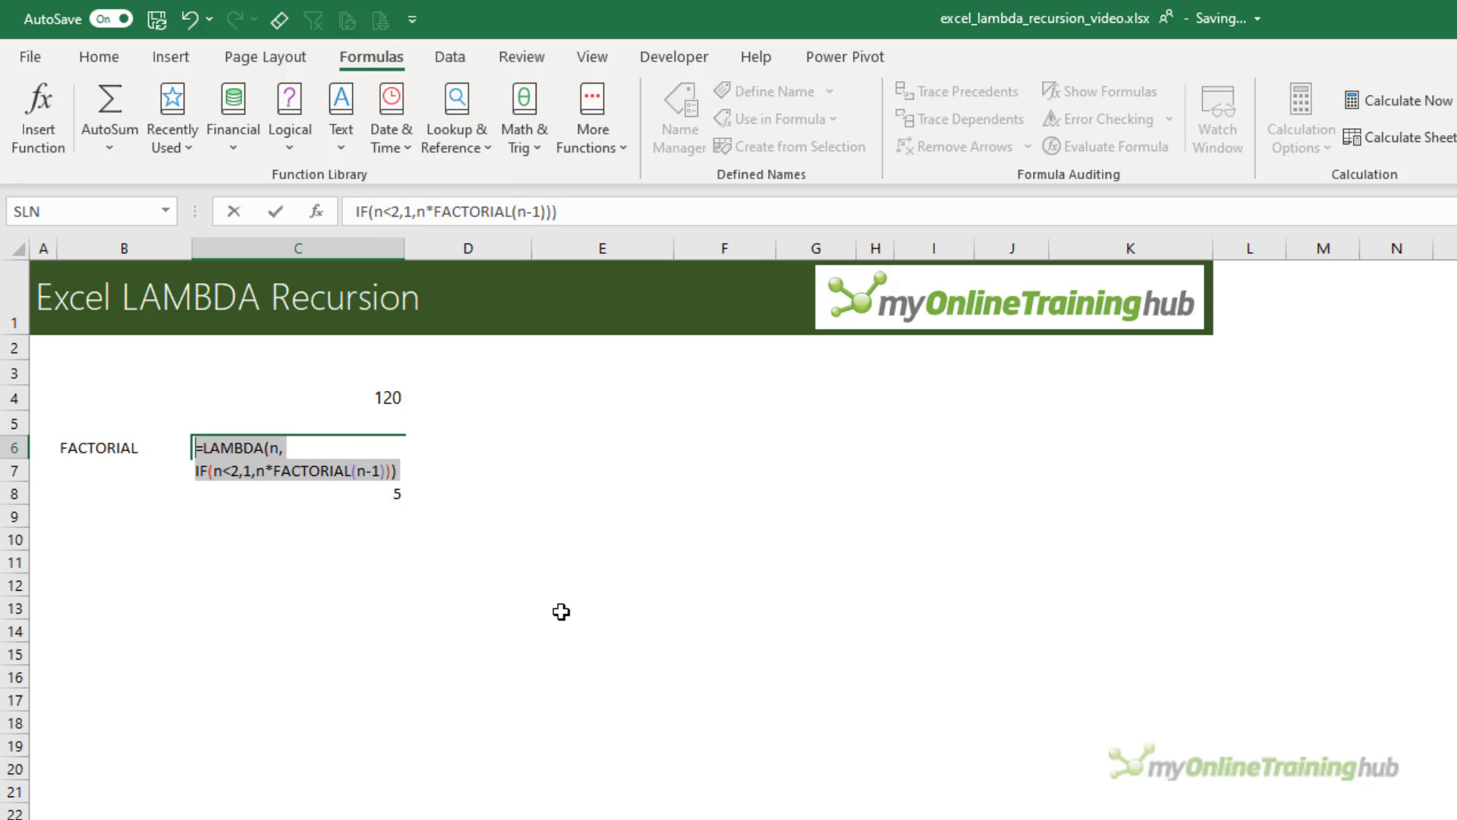
{"action": "key", "text": "ctrl+c"}
{"action": "key", "text": "Escape"}
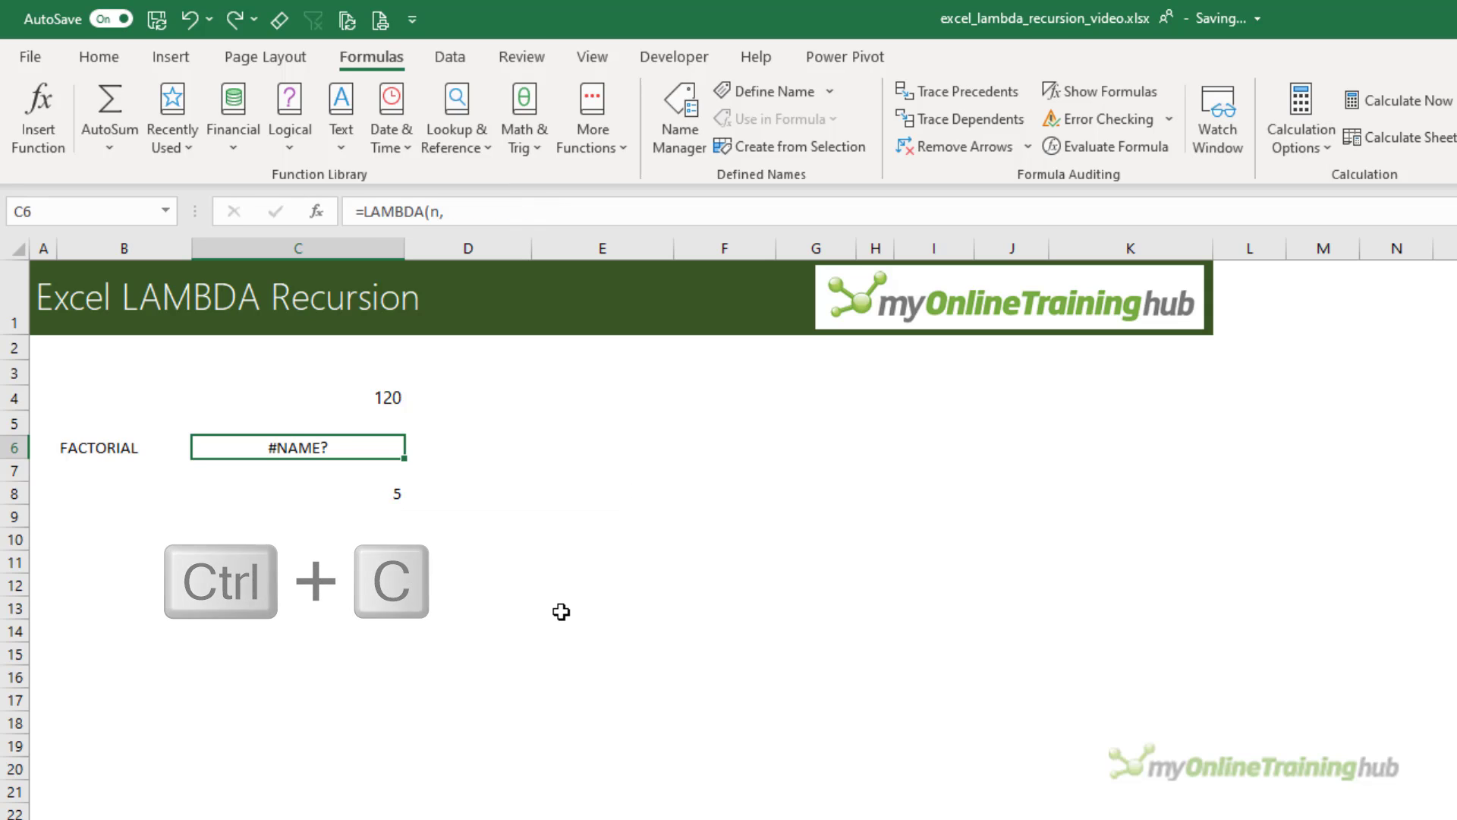
Define the name FACTORIAL referring to the copied LAMBDA formula.
{"action": "left_click", "coordinate": [753, 94]}
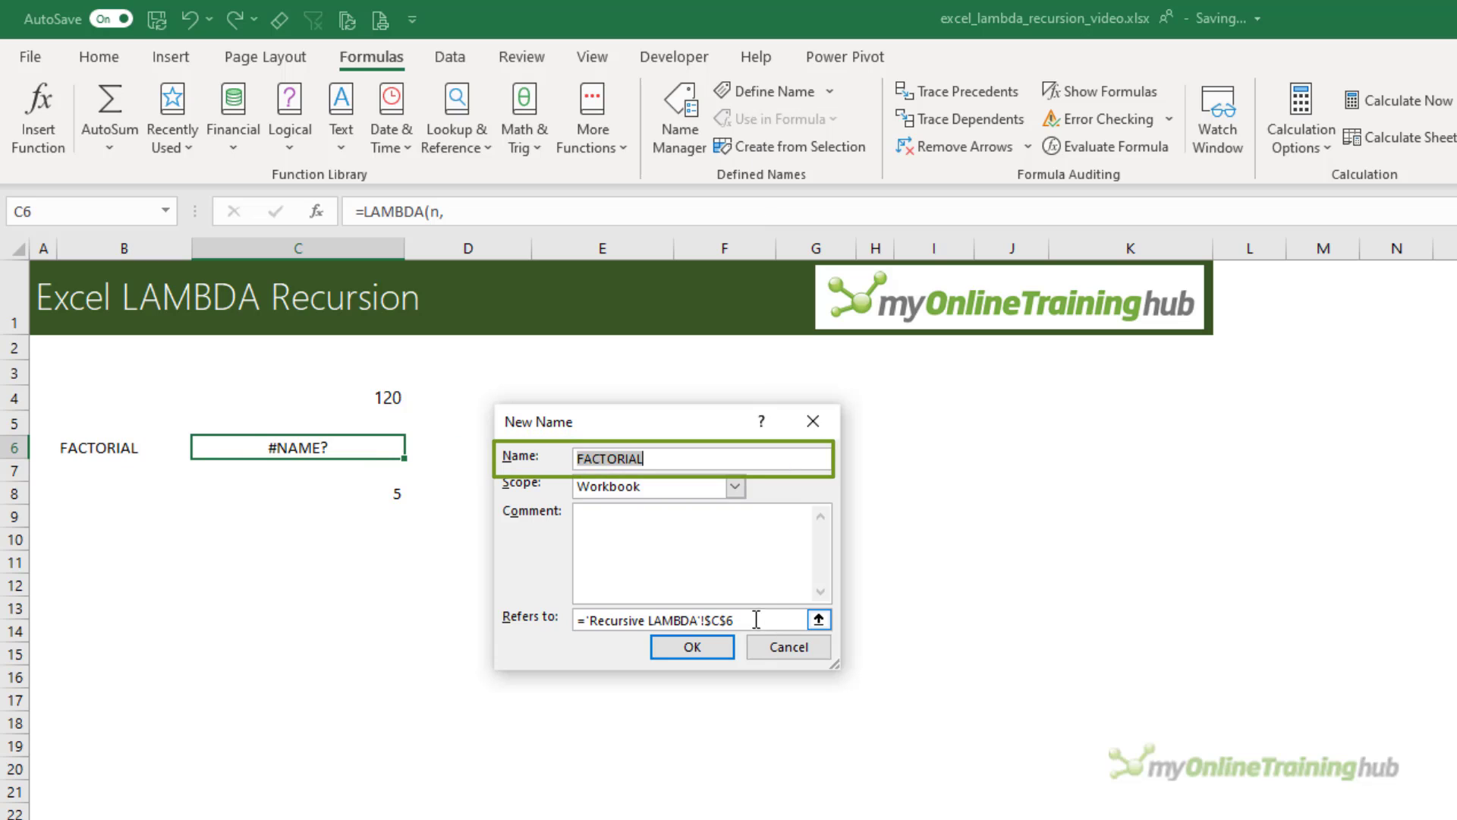
{"action": "key", "text": "Tab"}
{"action": "key", "text": "Tab"}
{"action": "key", "text": "Tab"}
{"action": "key", "text": "ctrl+v"}
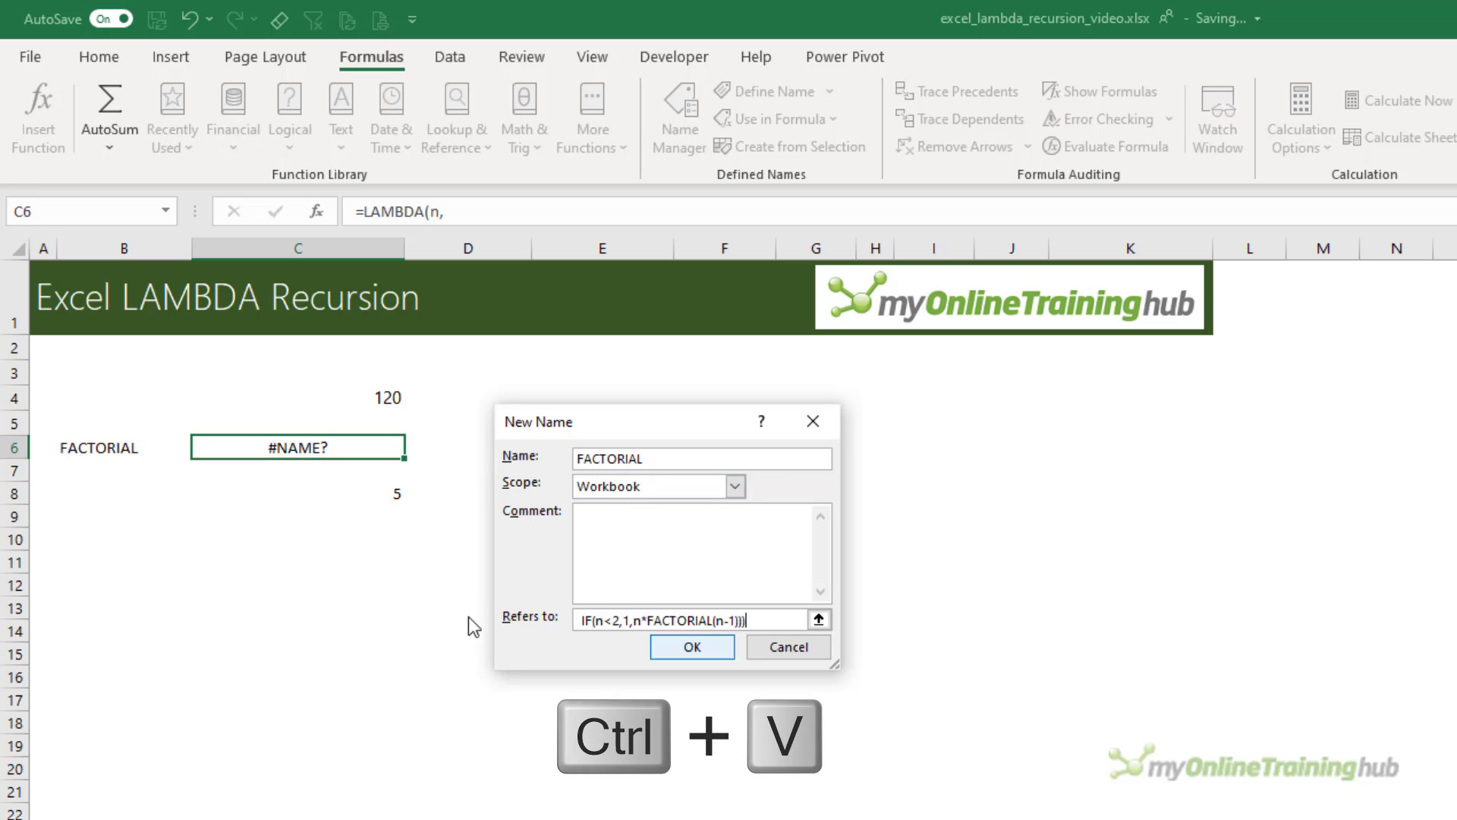
{"action": "left_click", "coordinate": [692, 647]}
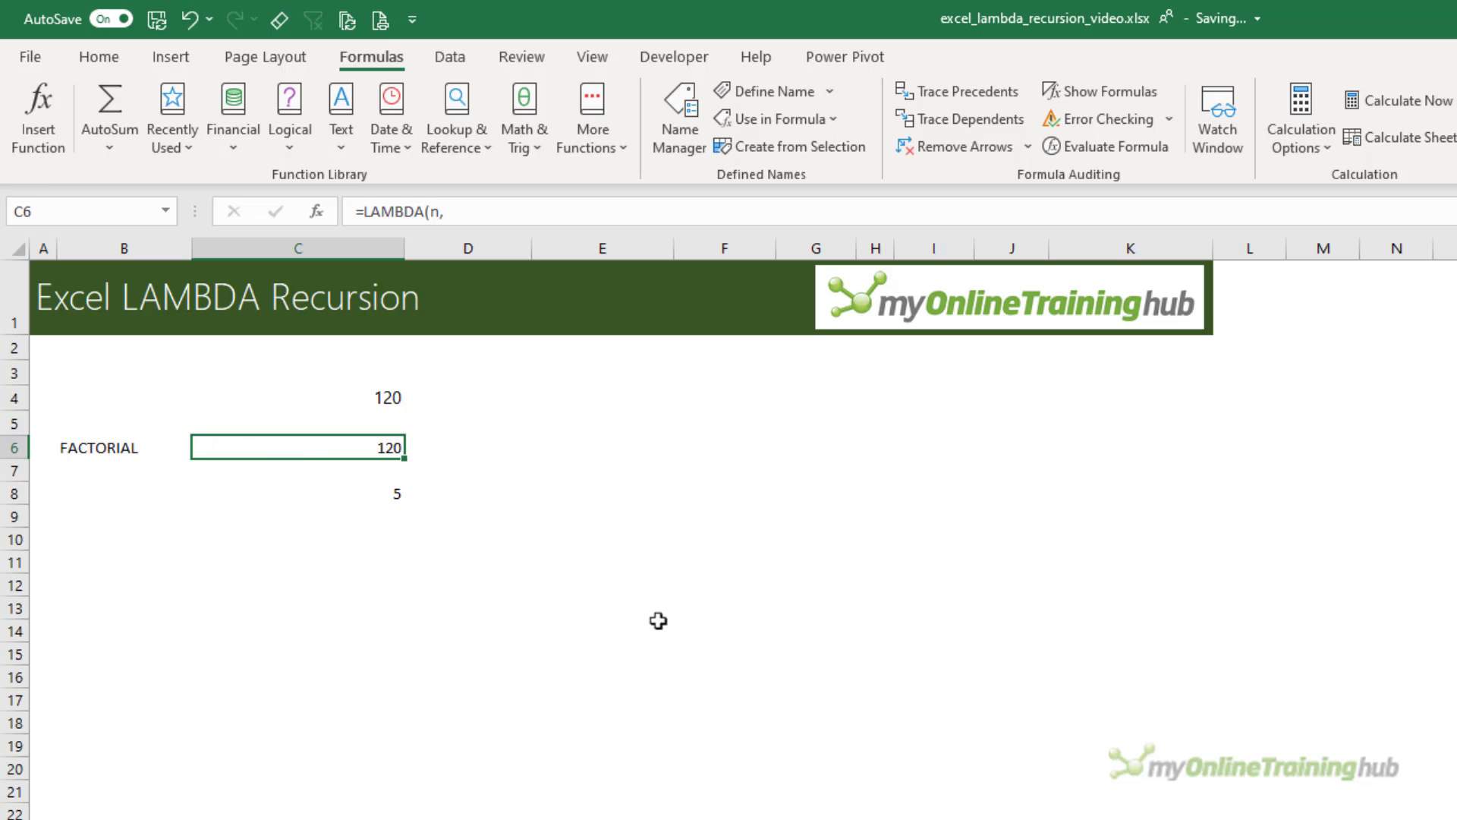
Replace C8's contents with =FACTORIAL(5), which returns 120.
{"action": "left_click", "coordinate": [380, 498]}
{"action": "key", "text": "Delete"}
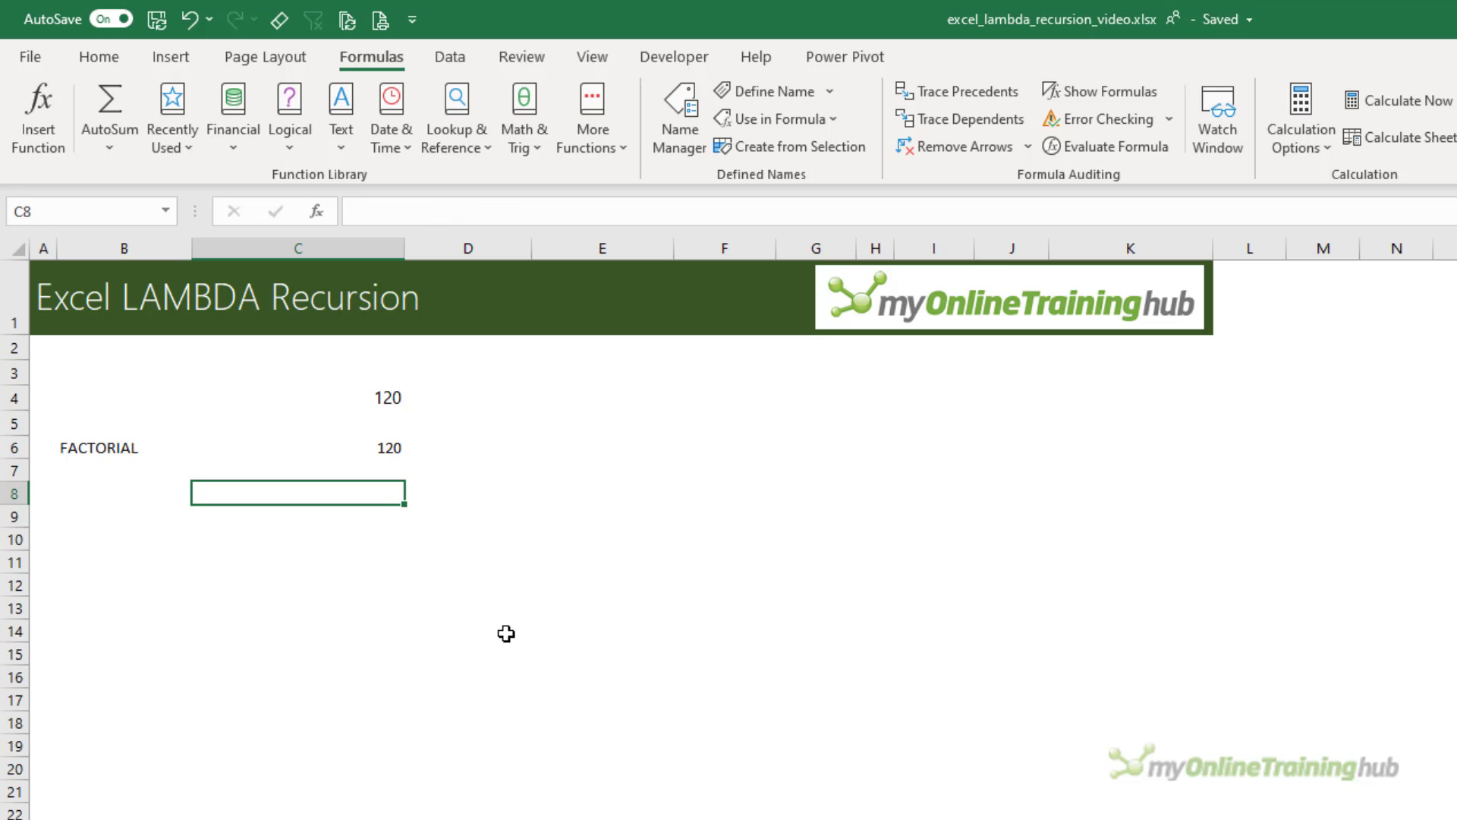
{"action": "type", "text": "=FA"}
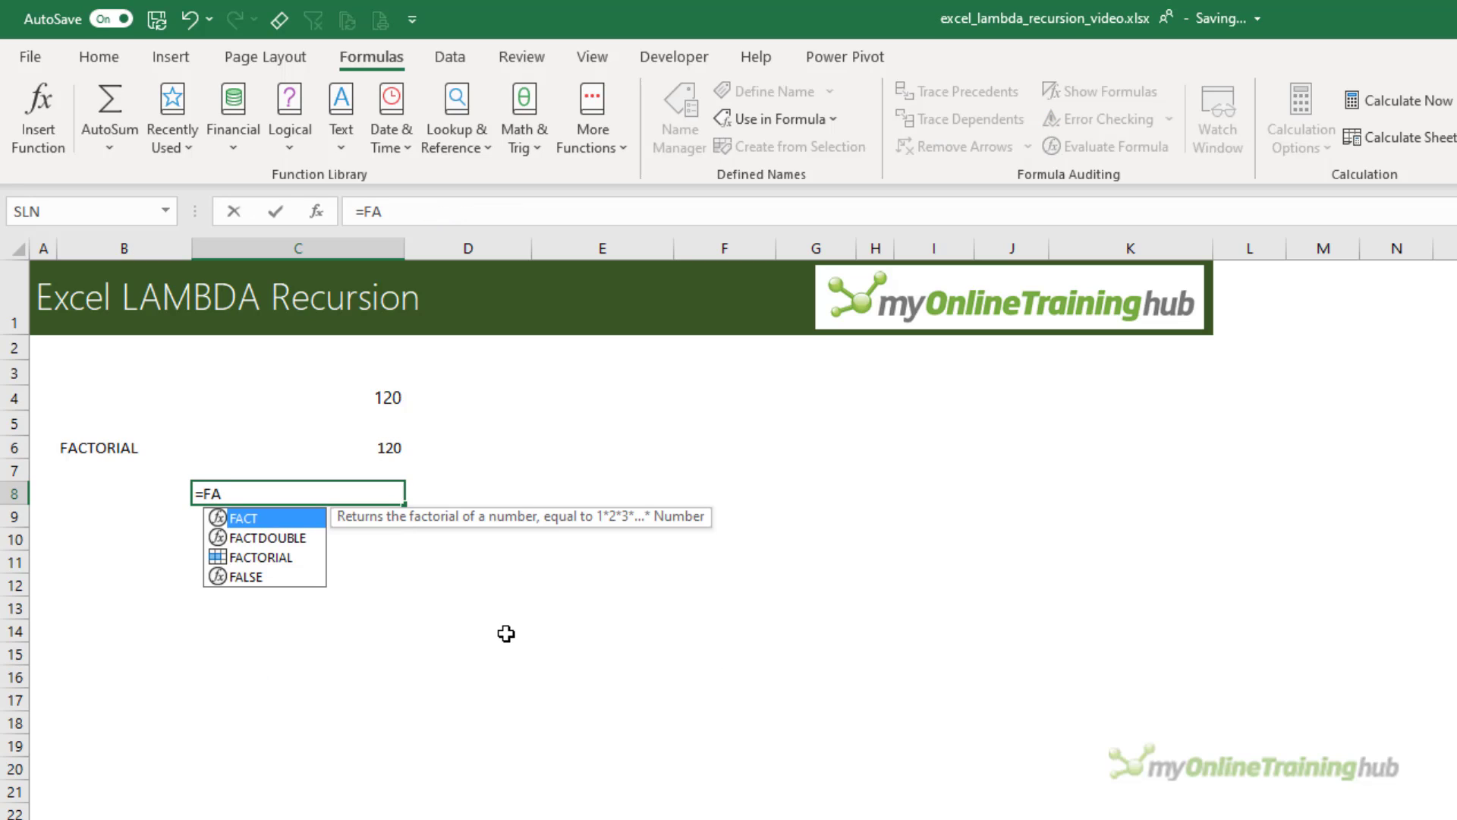
{"action": "key", "text": "Down"}
{"action": "key", "text": "Down"}
{"action": "key", "text": "Tab"}
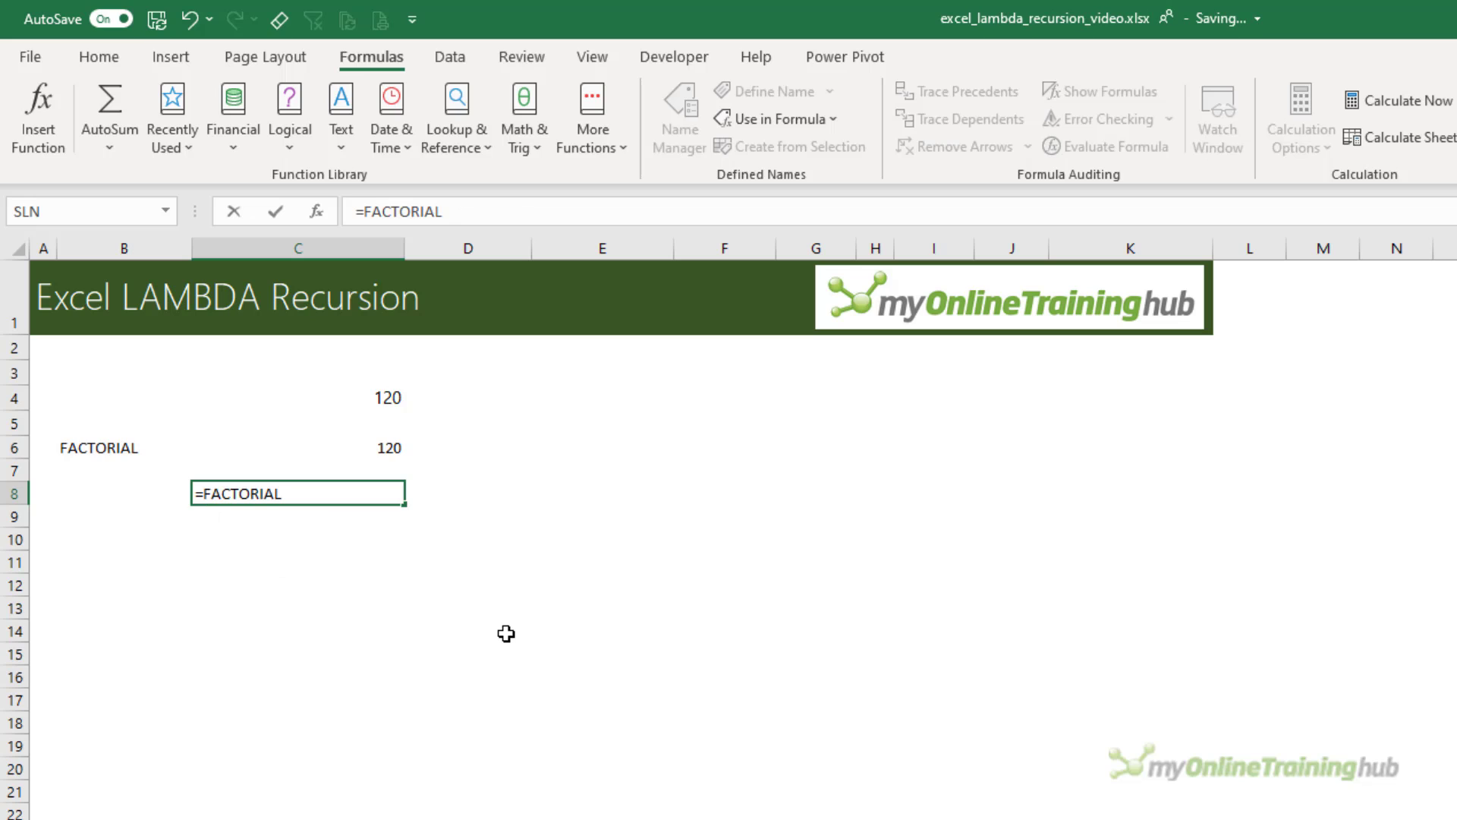
{"action": "type", "text": "5"}
{"action": "key", "text": "Return"}
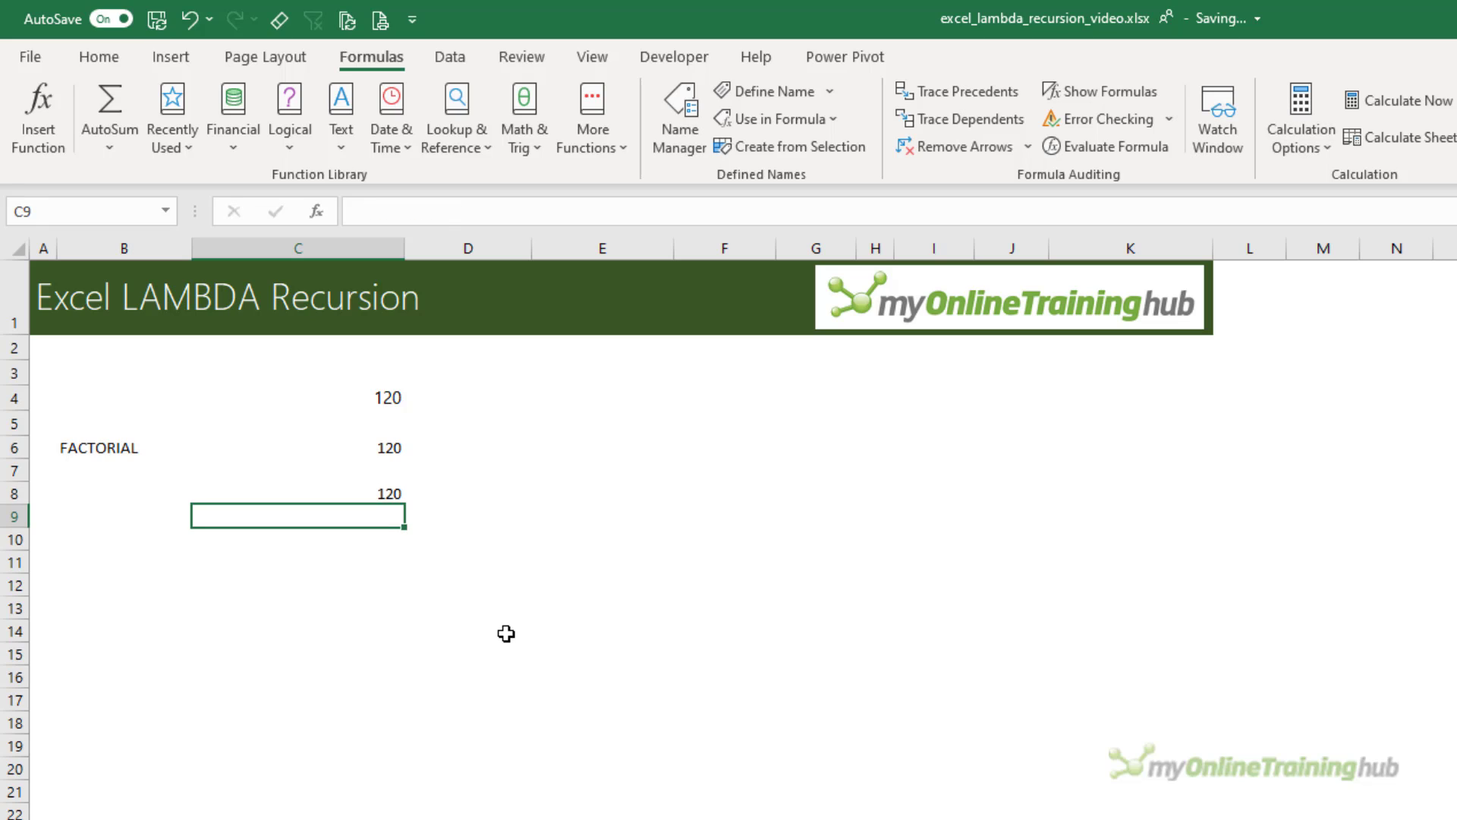
{"action": "key", "text": "Up"}
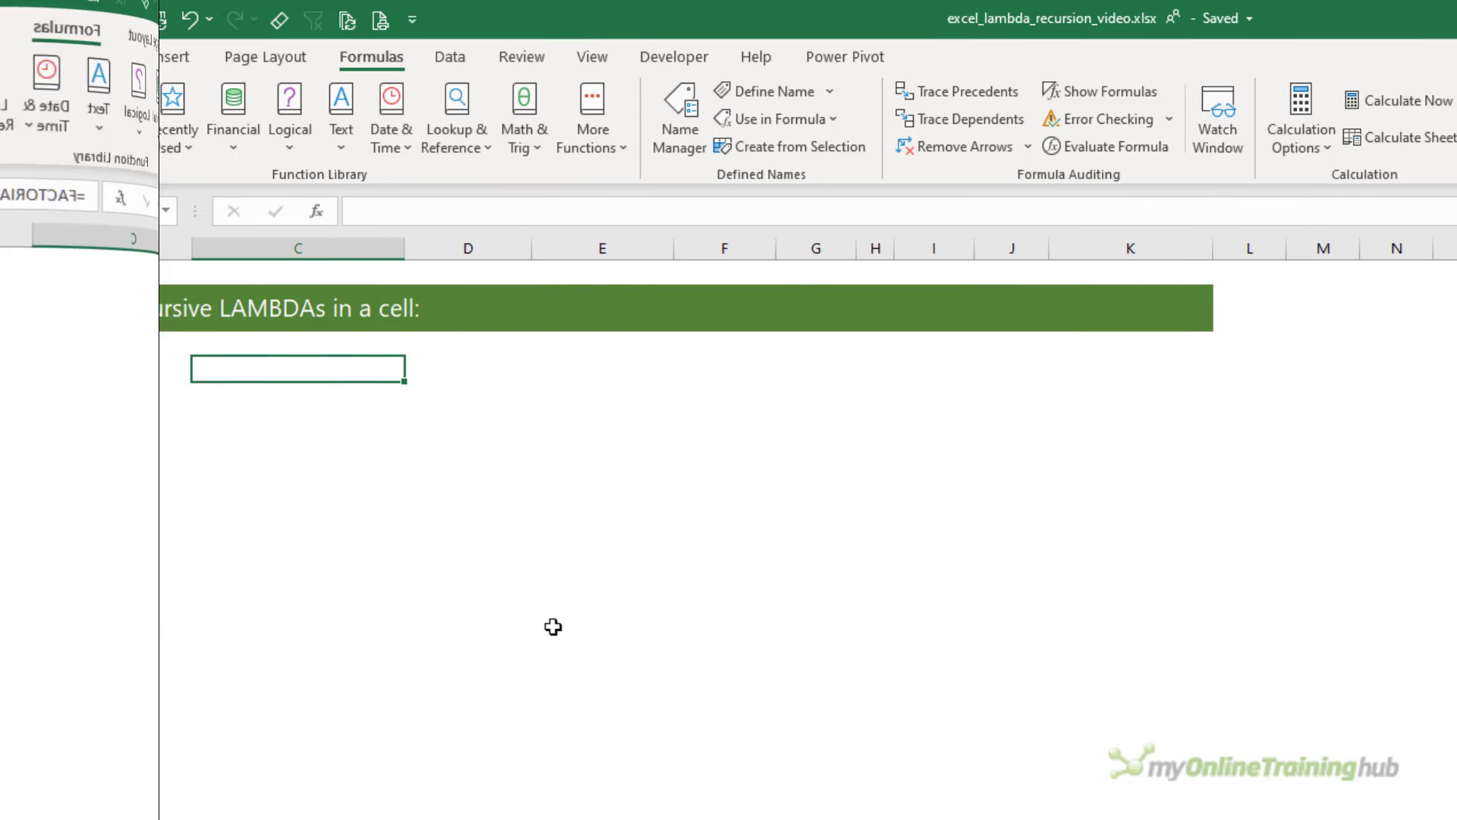
Remove the FACTORIAL name in Name Manager, confirming the deletion.
{"action": "left_click", "coordinate": [676, 130]}
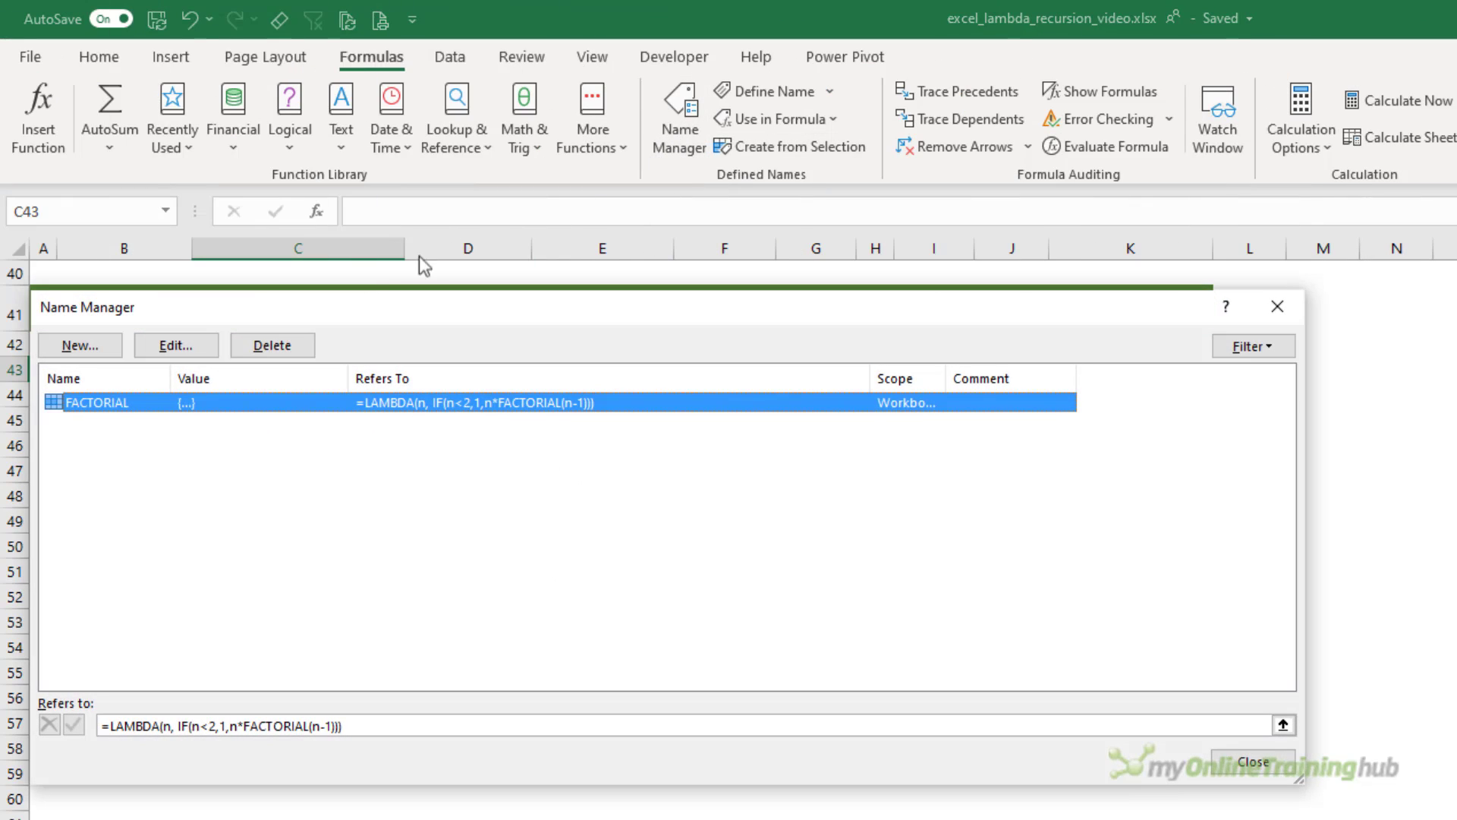
{"action": "left_click", "coordinate": [272, 345]}
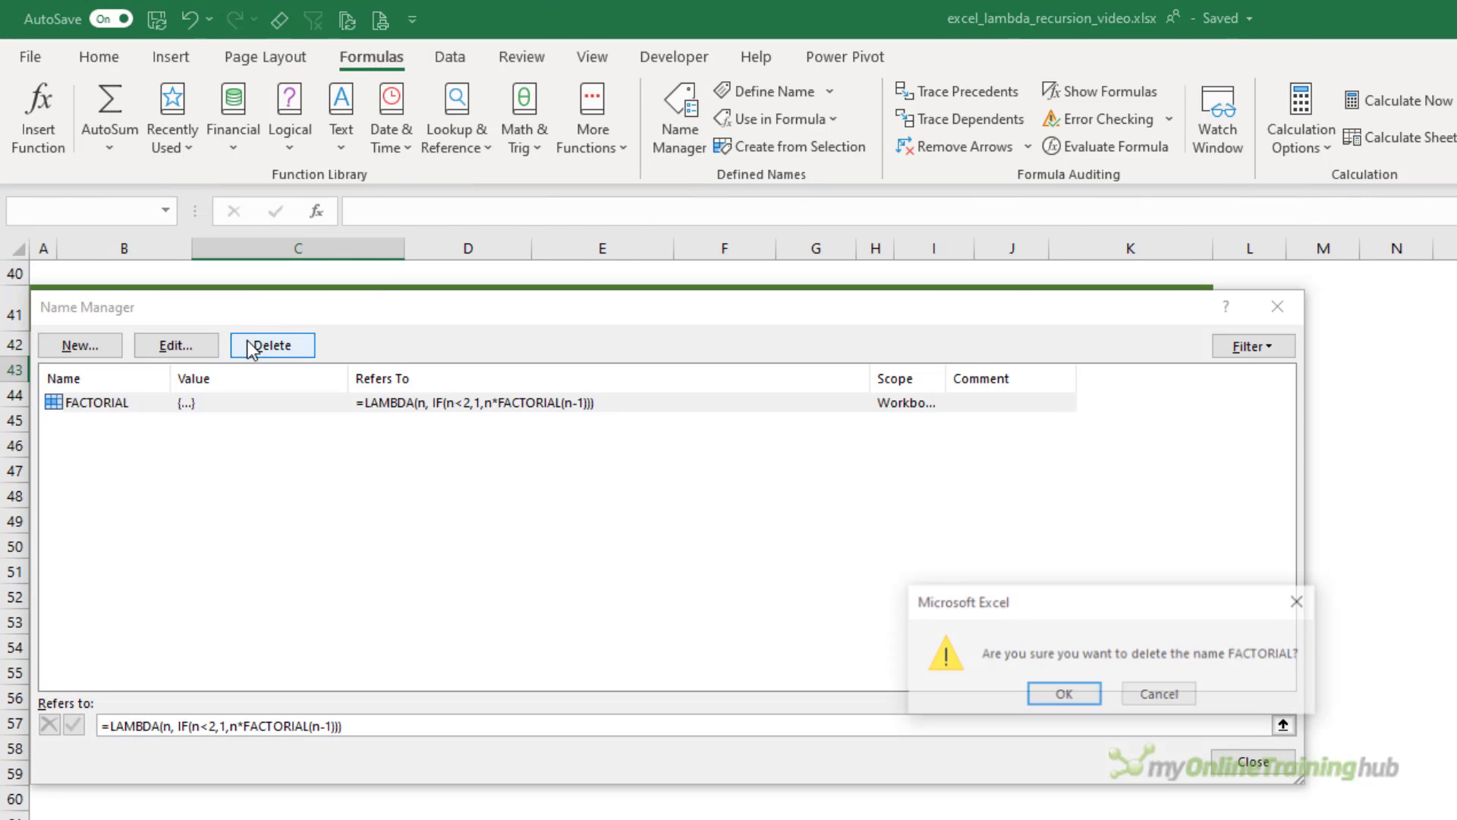
{"action": "left_click", "coordinate": [1061, 695]}
{"action": "left_click", "coordinate": [1252, 761]}
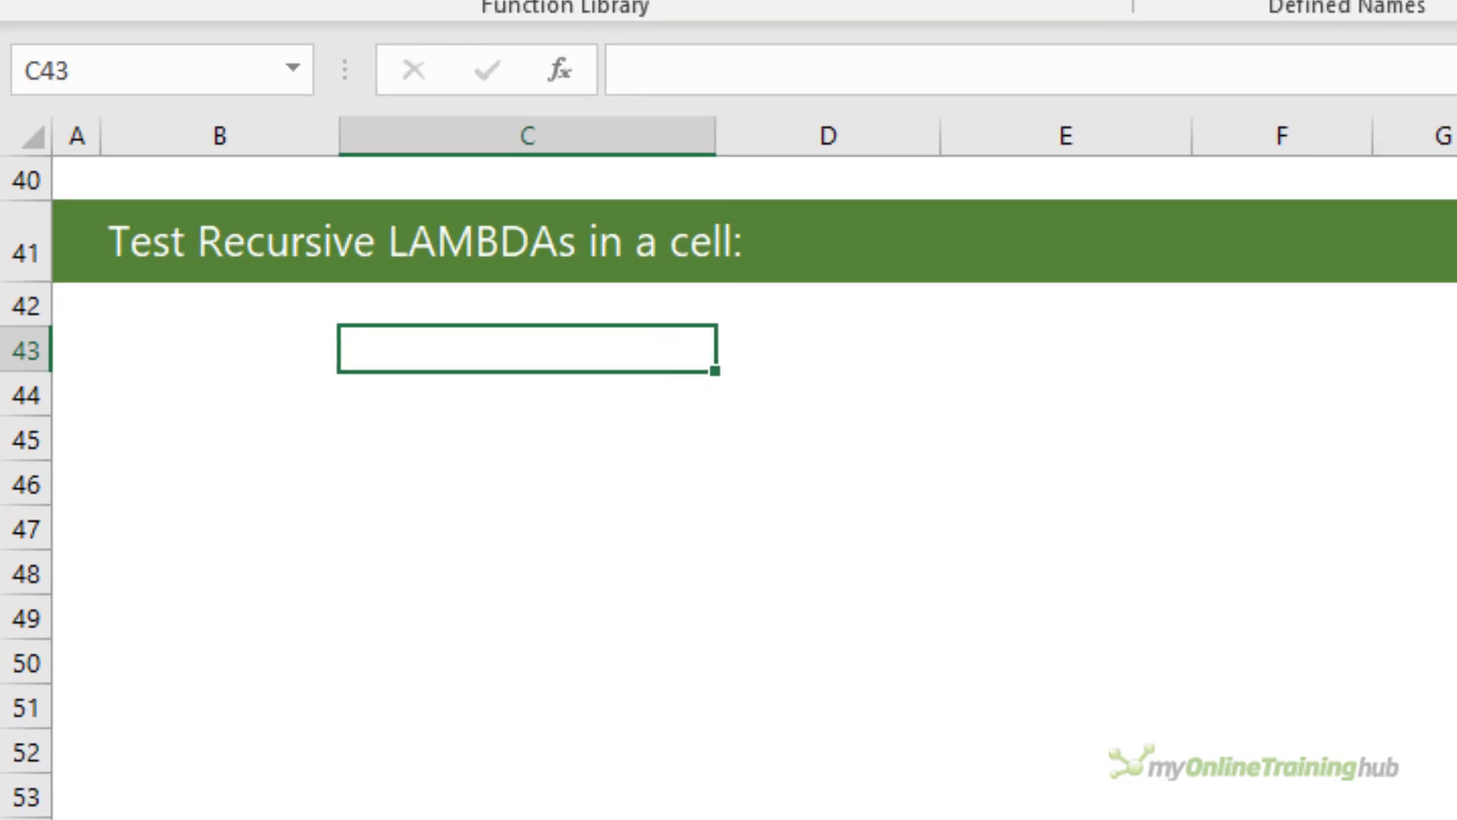
Enter =LET(FACTORIAL, LAMBDA(ME,n,IF(n<2,1,n*ME(ME,n-1))), FACTORIAL(FACTORIAL,5)) in C43, giving 120.
{"action": "type", "text": "=LET( "}
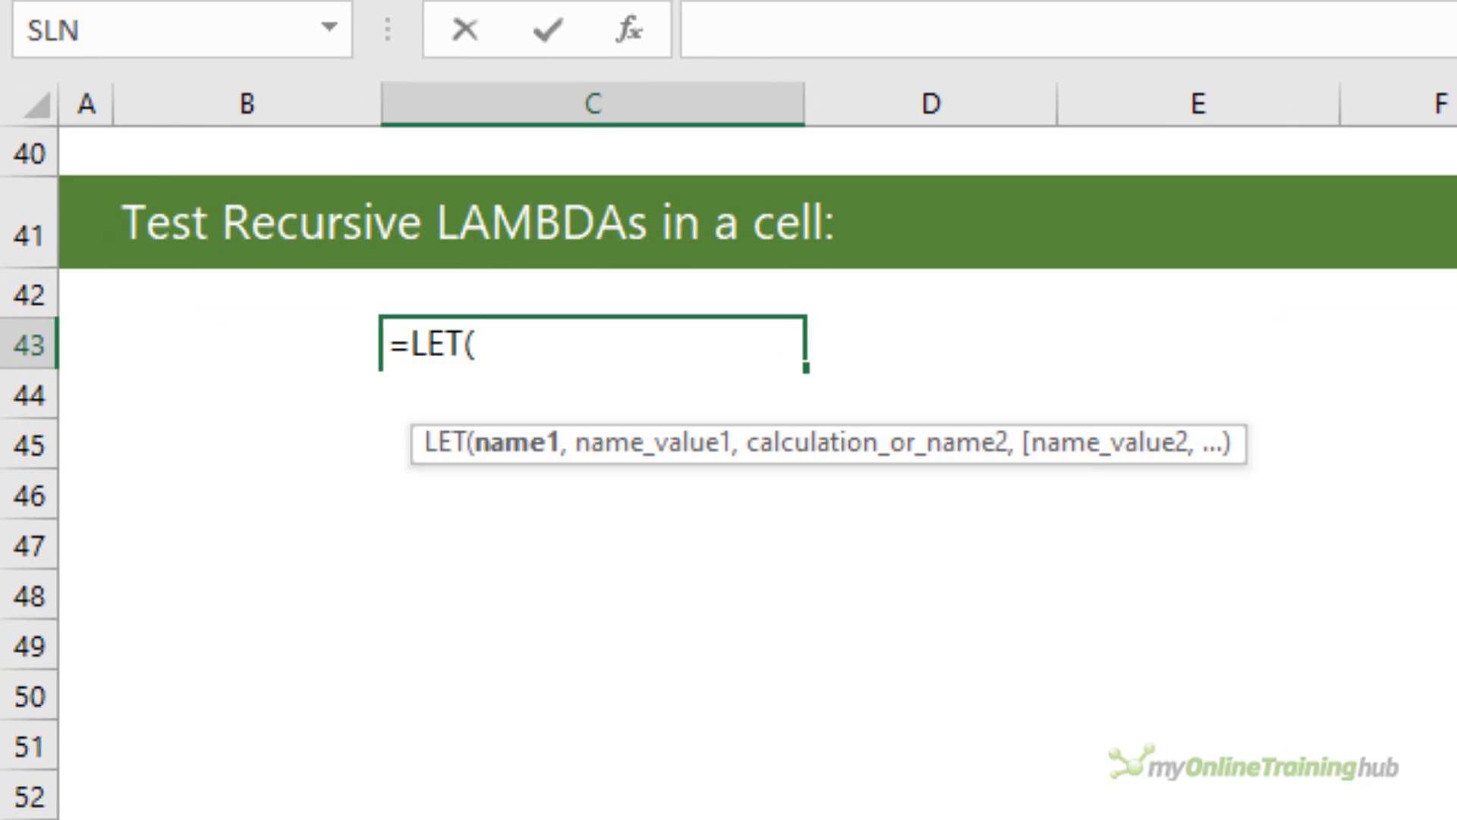
{"action": "type", "text": "FACTORIAL"}
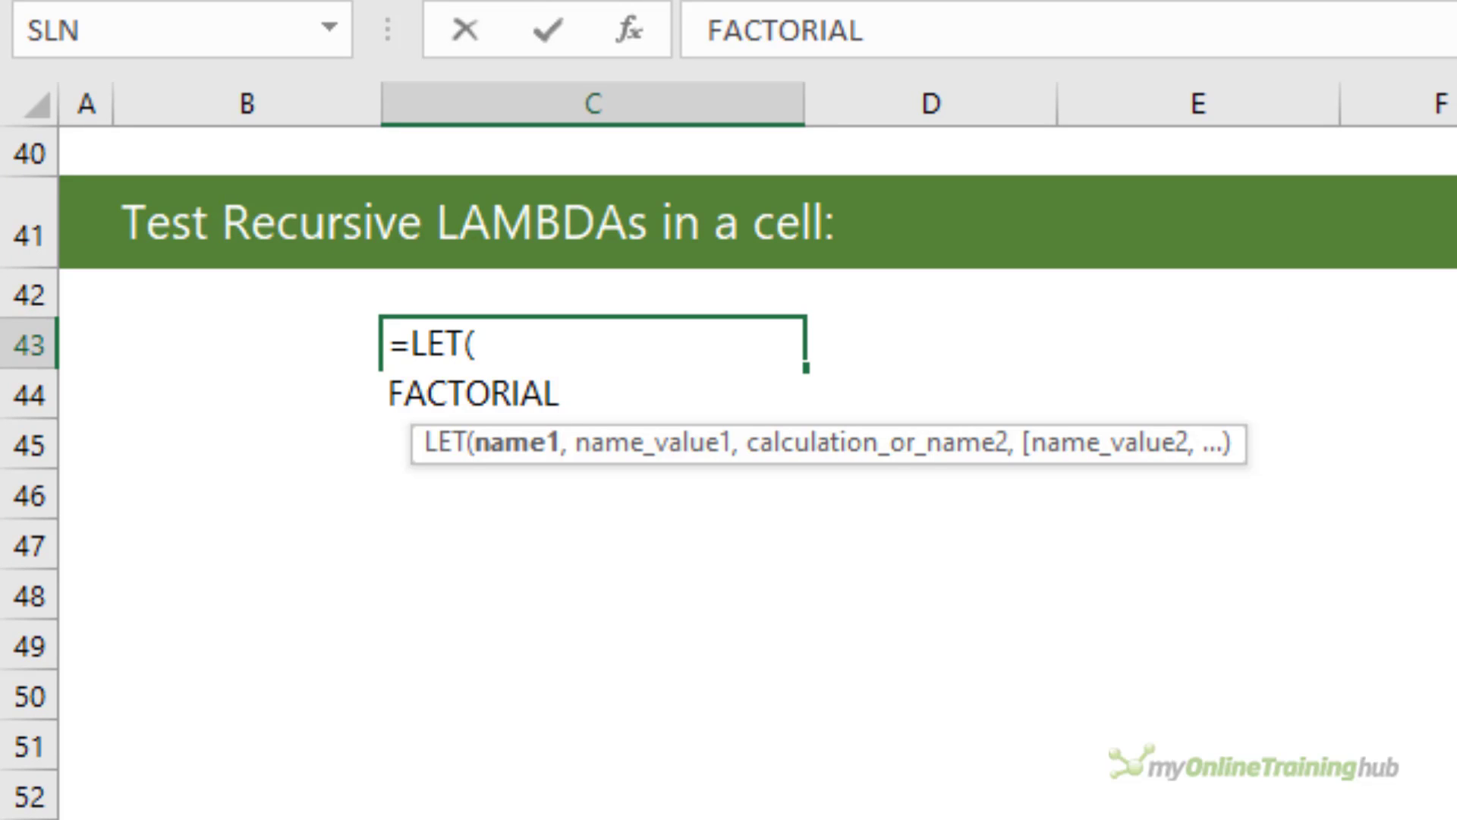
{"action": "type", "text": ", LAMBDA(ME,"}
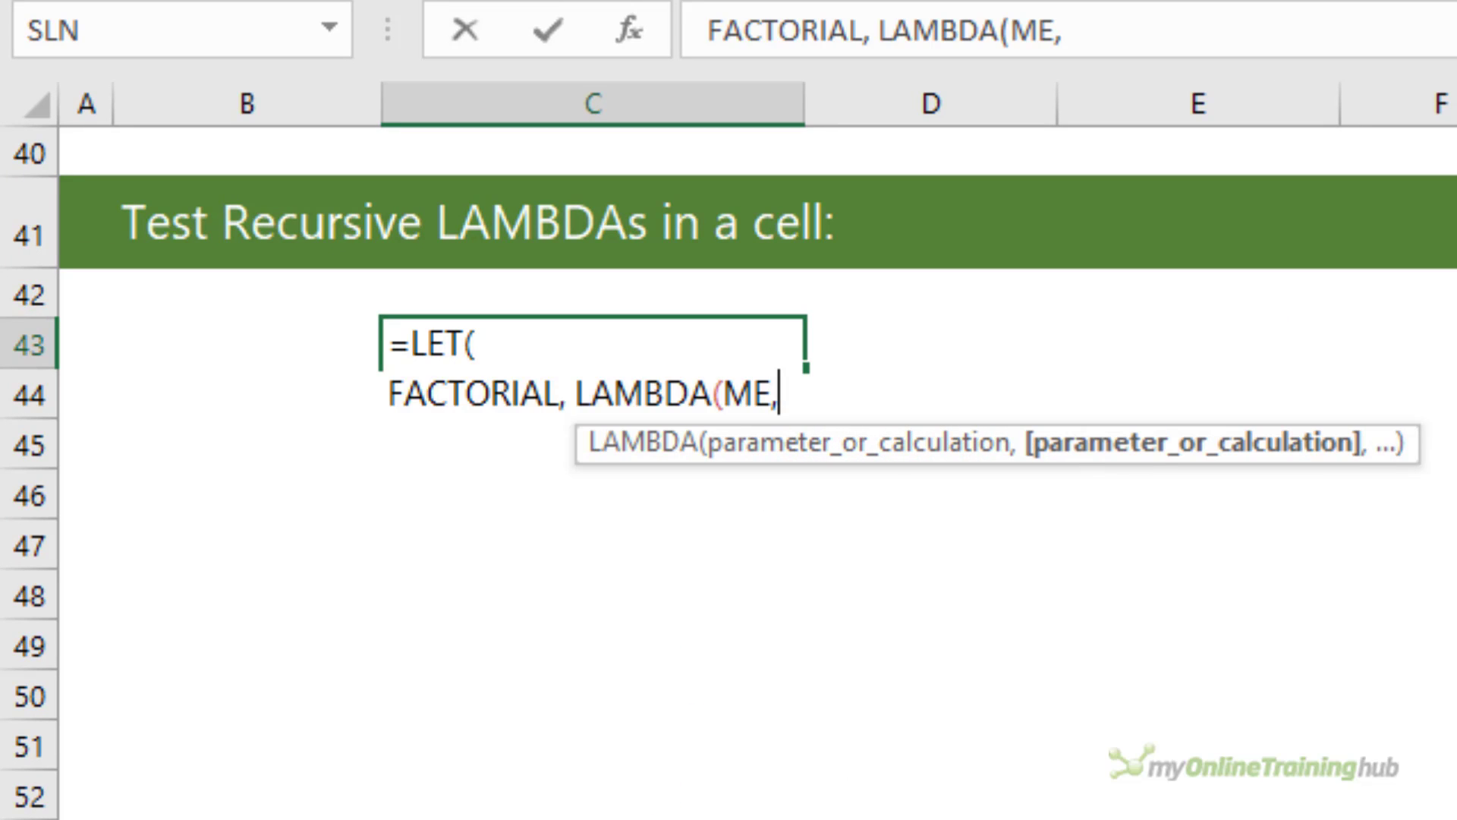
{"action": "type", "text": "n,IF("}
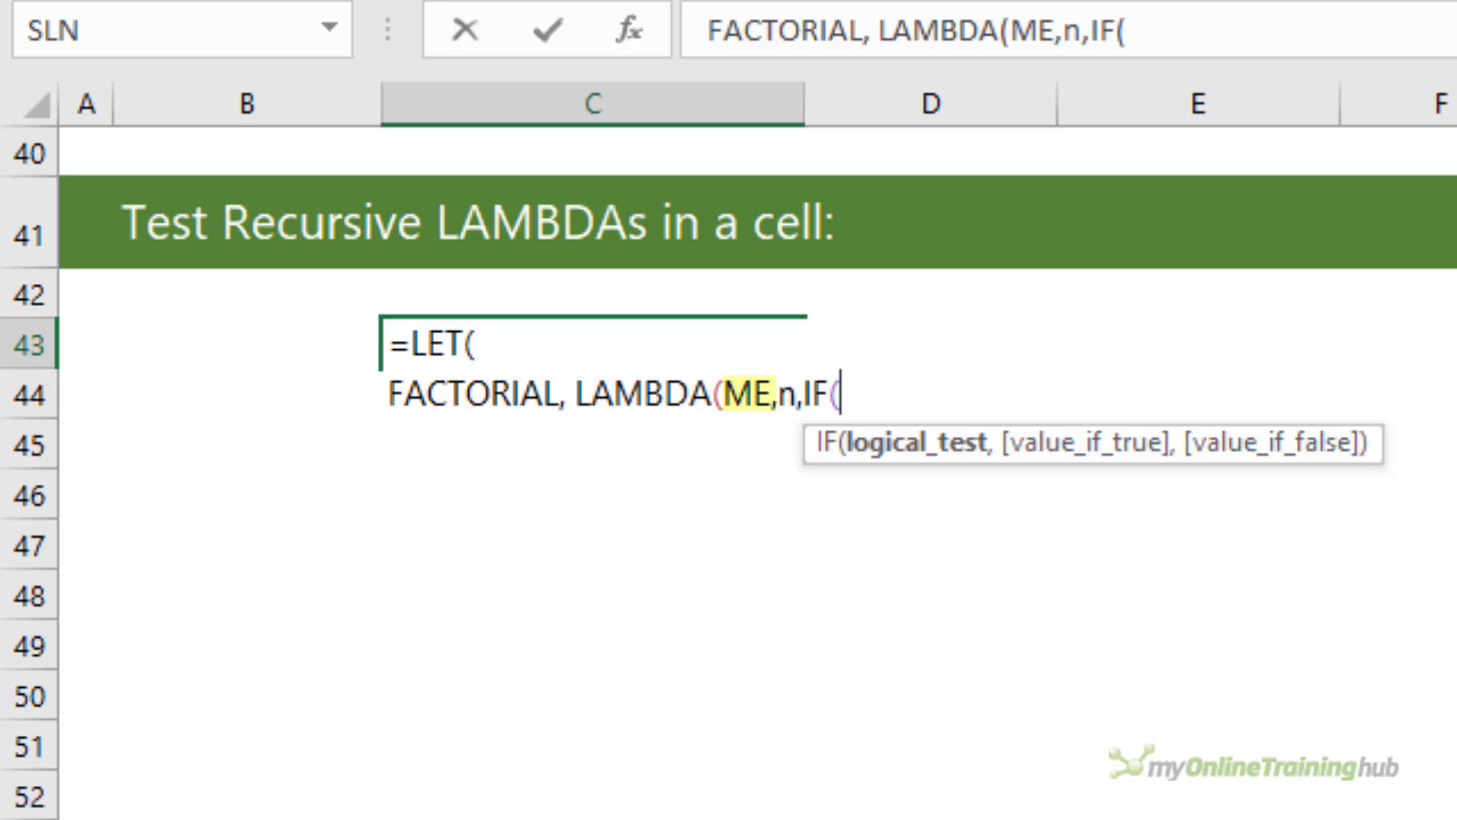
{"action": "type", "text": "n<2,"}
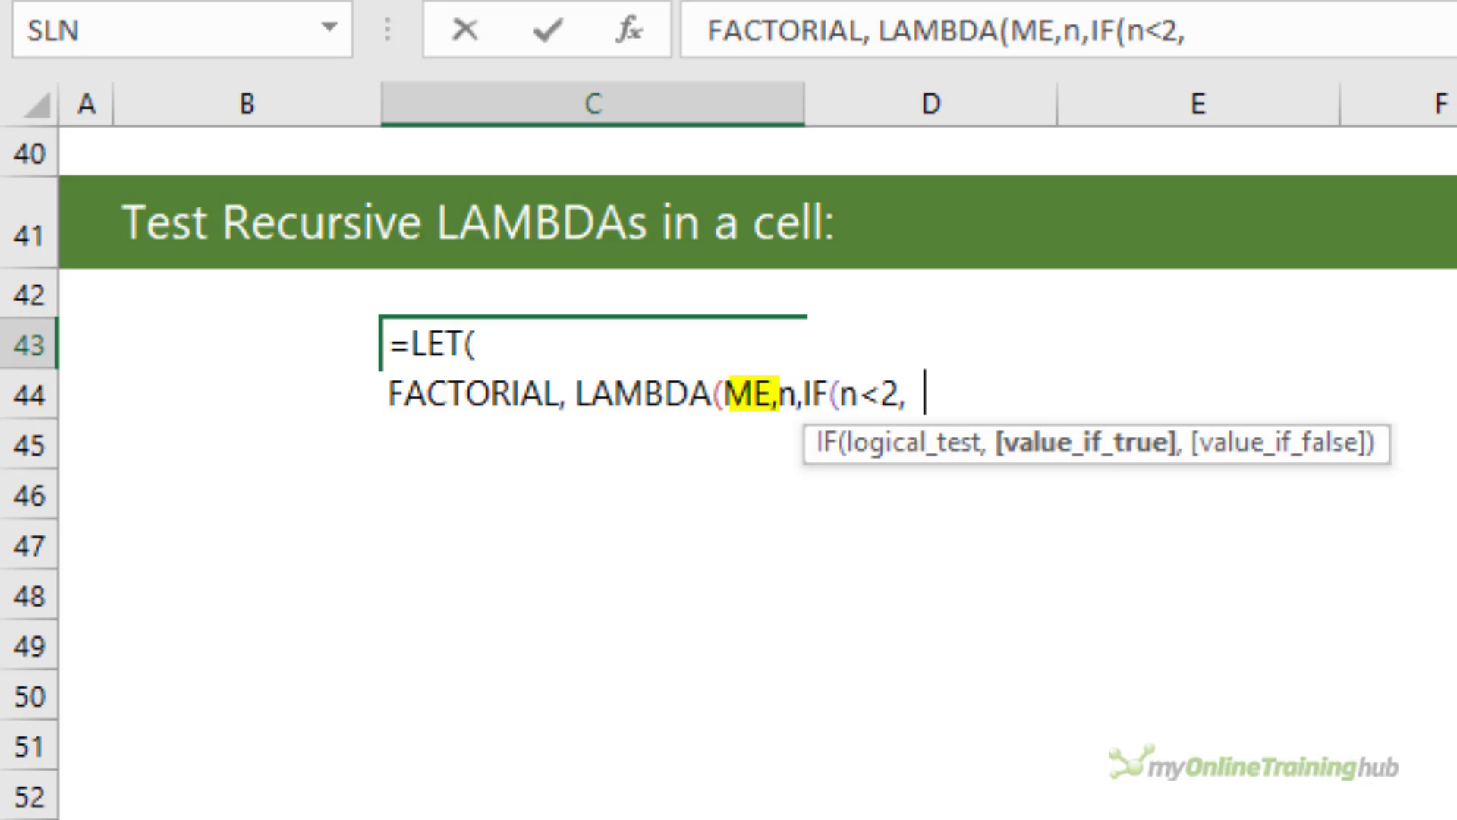
{"action": "type", "text": "1,n"}
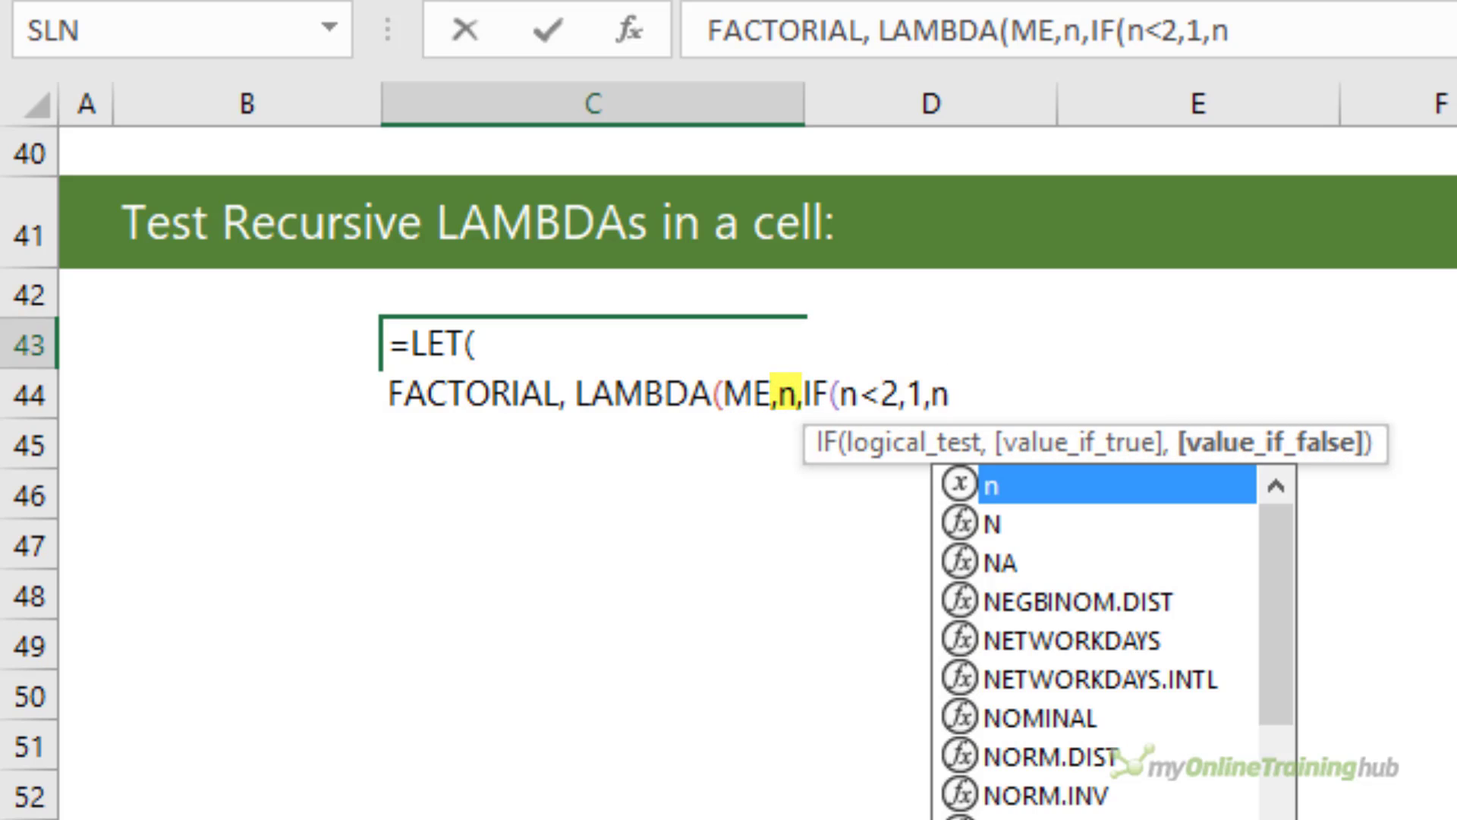
{"action": "type", "text": "*ME(ME"}
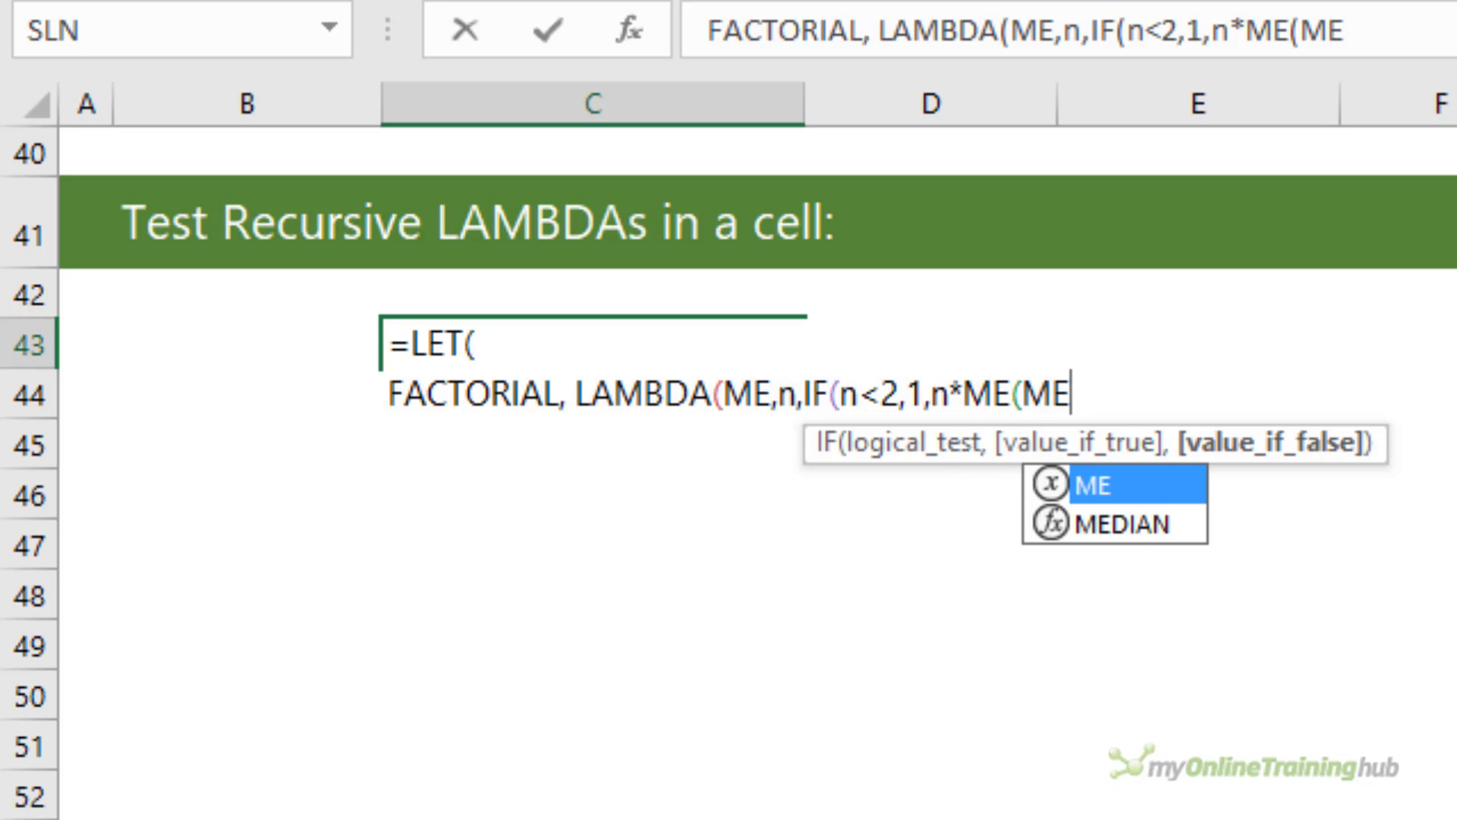
{"action": "type", "text": ",n-"}
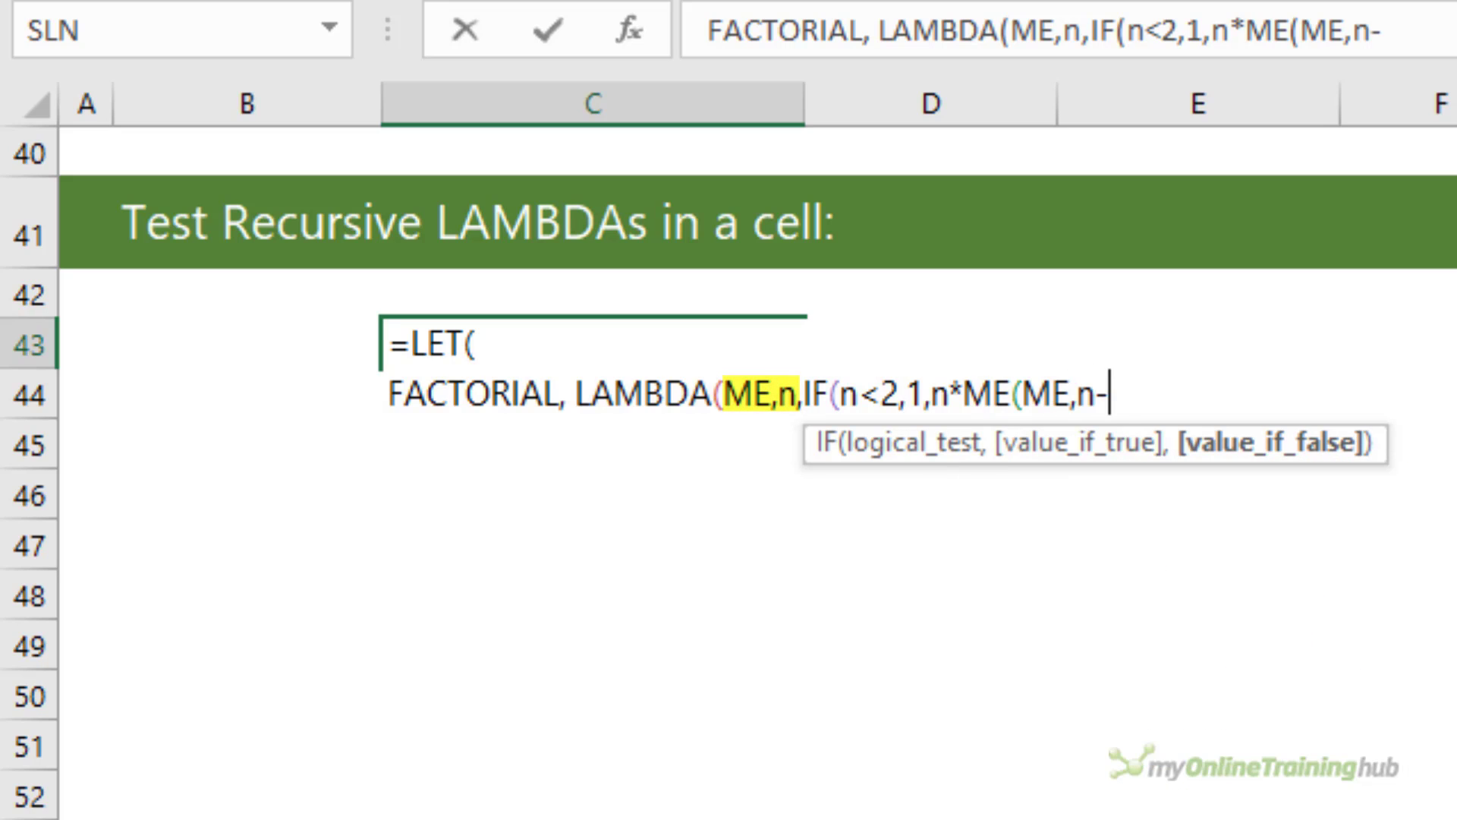
{"action": "type", "text": "1))),"}
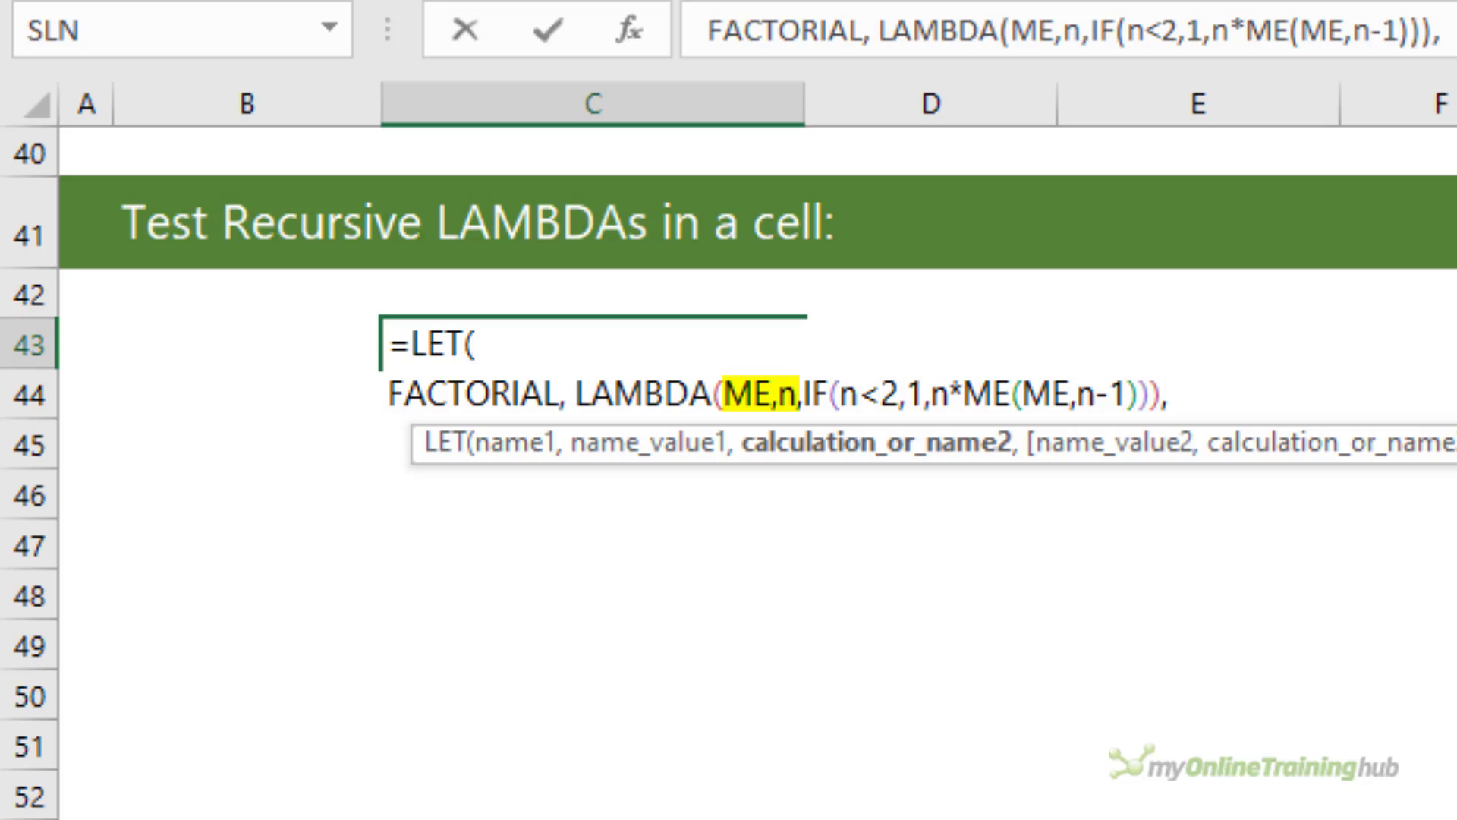
{"action": "key", "text": "alt+Return"}
{"action": "type", "text": "FACTORIAL"}
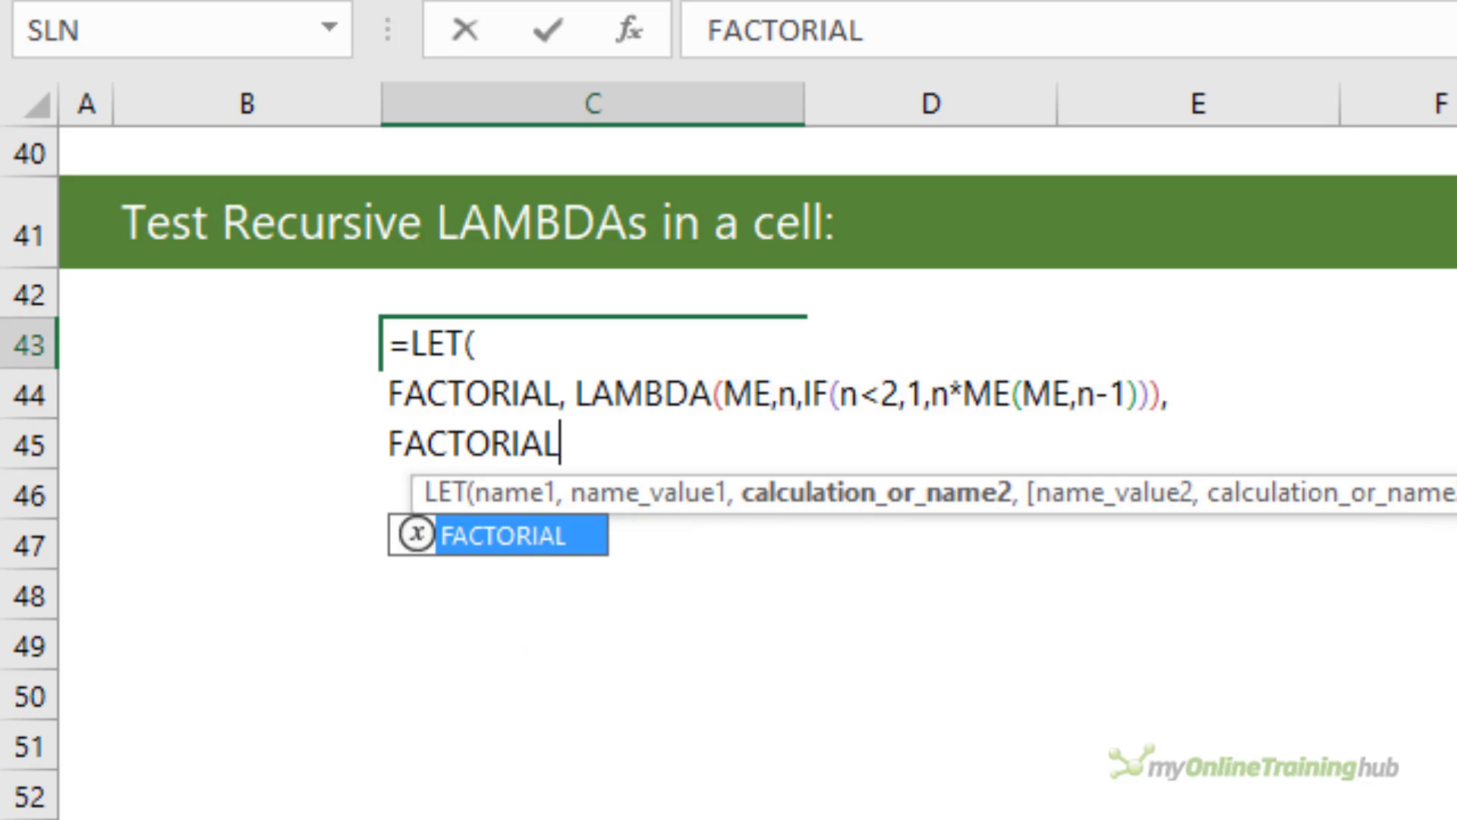
{"action": "type", "text": "(FACTORIAL,5)"}
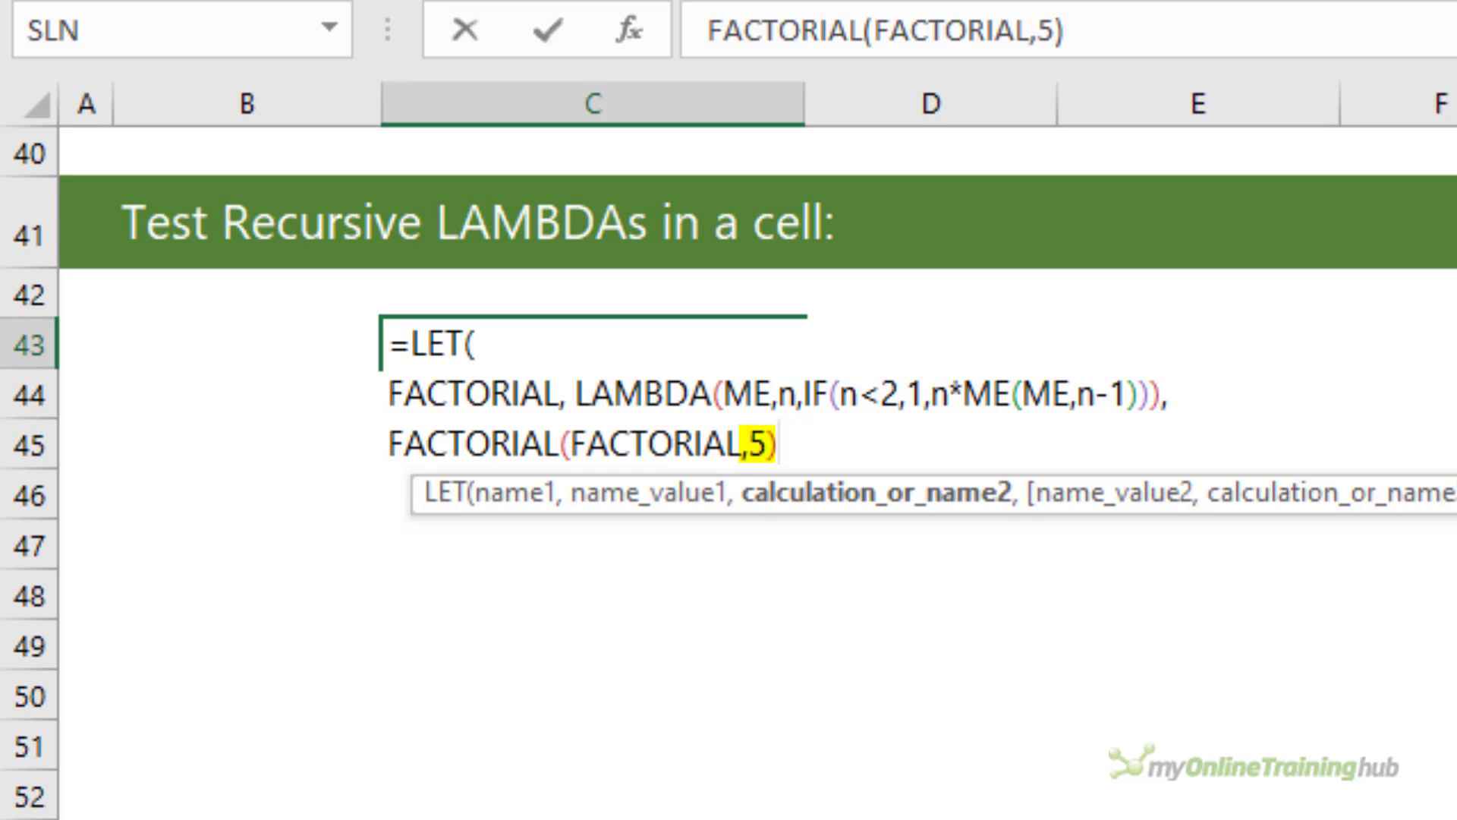
{"action": "key", "text": "alt+Return"}
{"action": "type", "text": ")"}
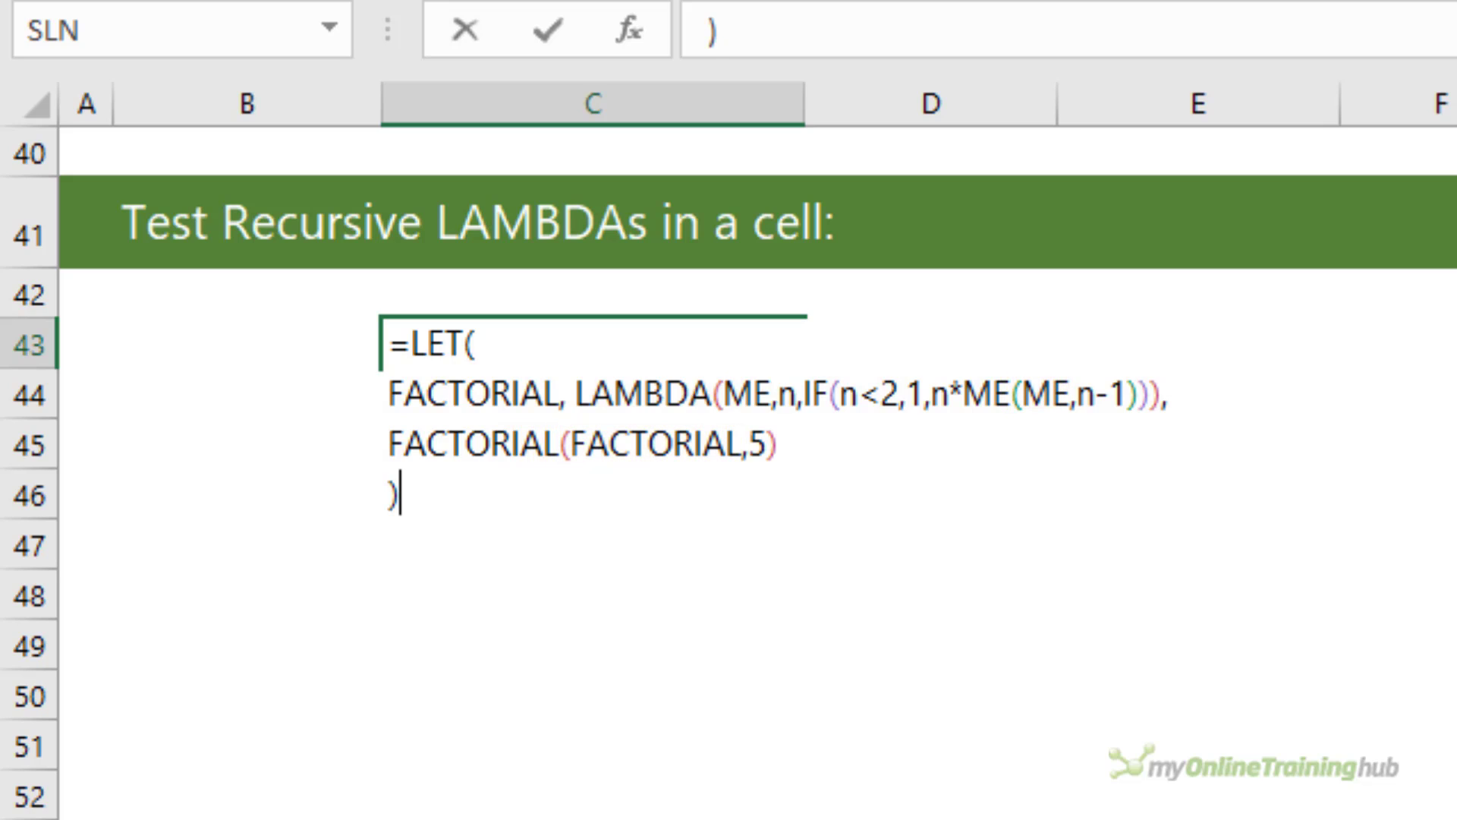
{"action": "key", "text": "Return"}
{"action": "left_click", "coordinate": [592, 343]}
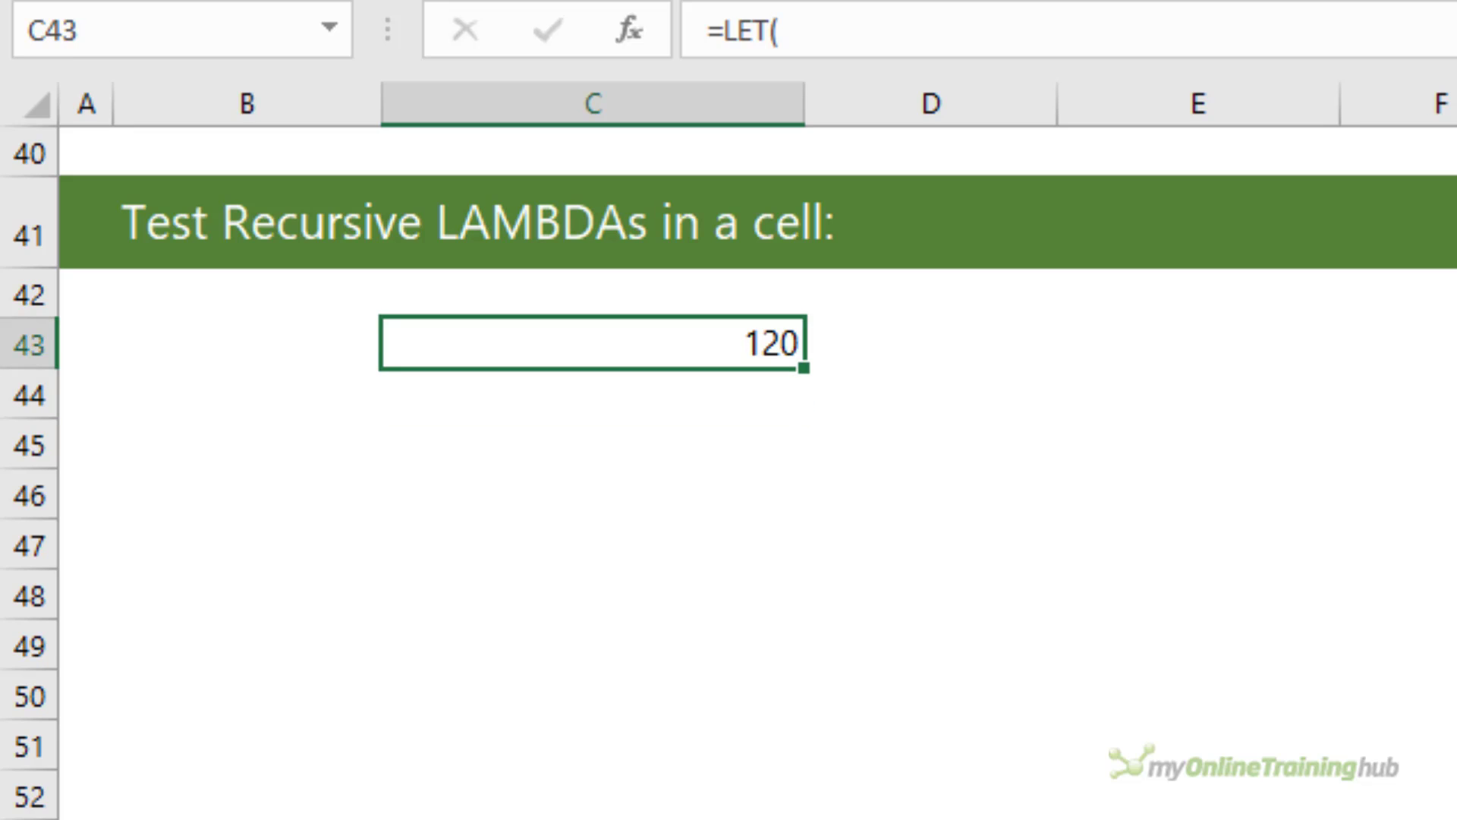
Strip the LET( opening, FACTORIAL name and ME parameter from C43's formula.
{"action": "key", "text": "F2"}
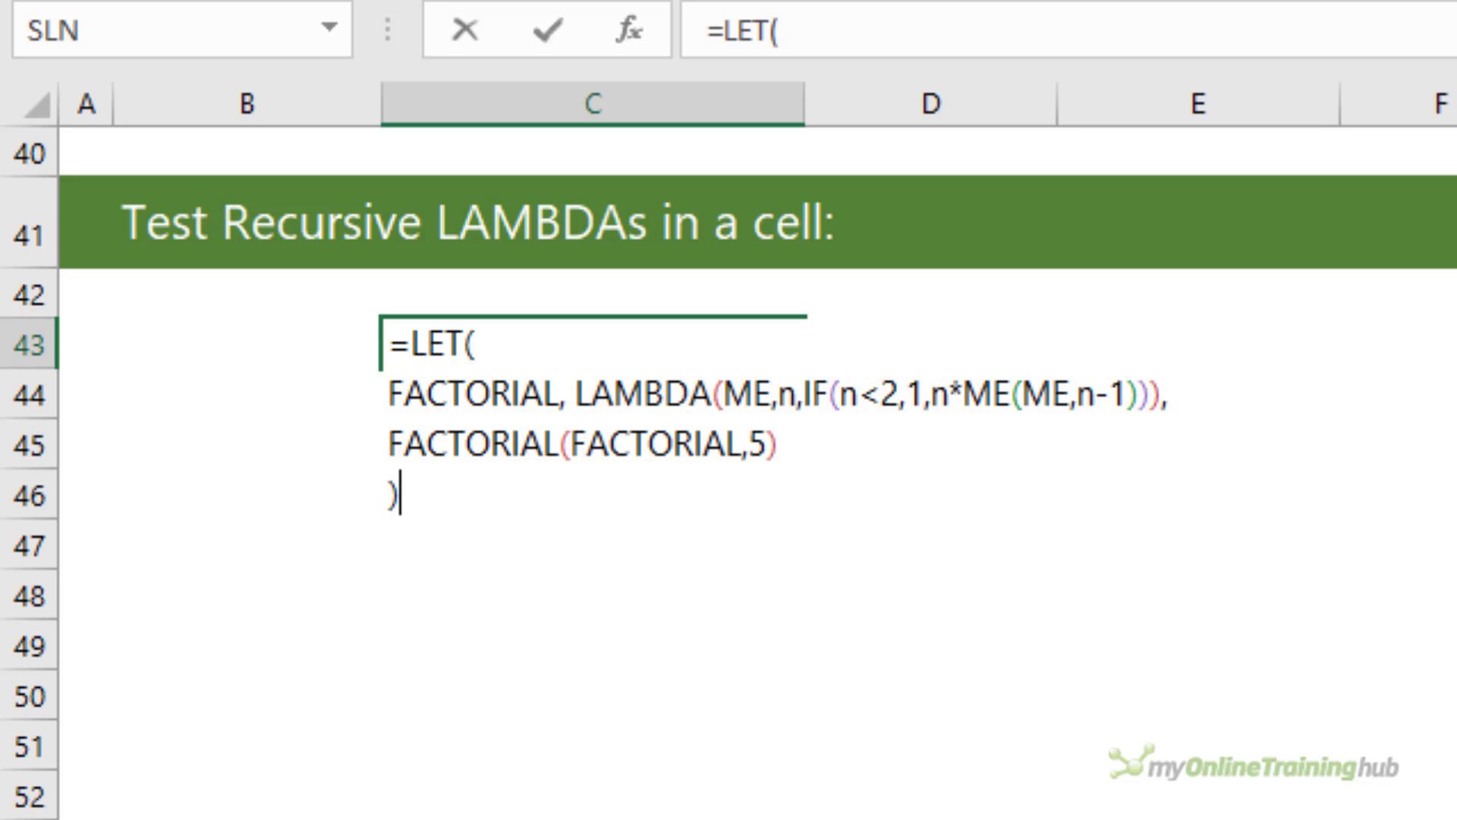
{"action": "left_click_drag", "start_coordinate": [565, 394], "coordinate": [408, 344]}
{"action": "key", "text": "Delete"}
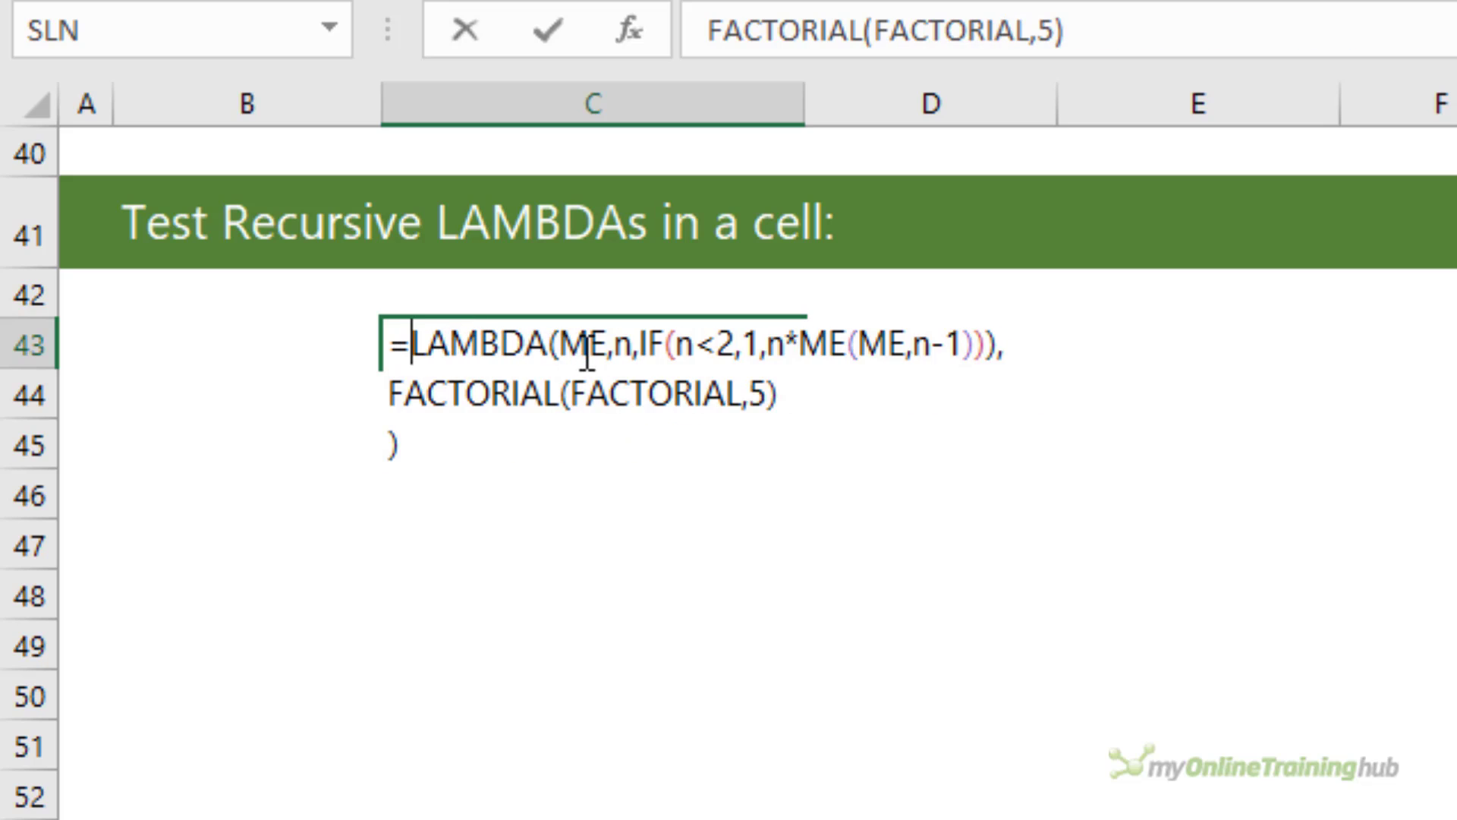
{"action": "double_click", "coordinate": [588, 350]}
{"action": "key", "text": "Delete"}
{"action": "key", "text": "Delete"}
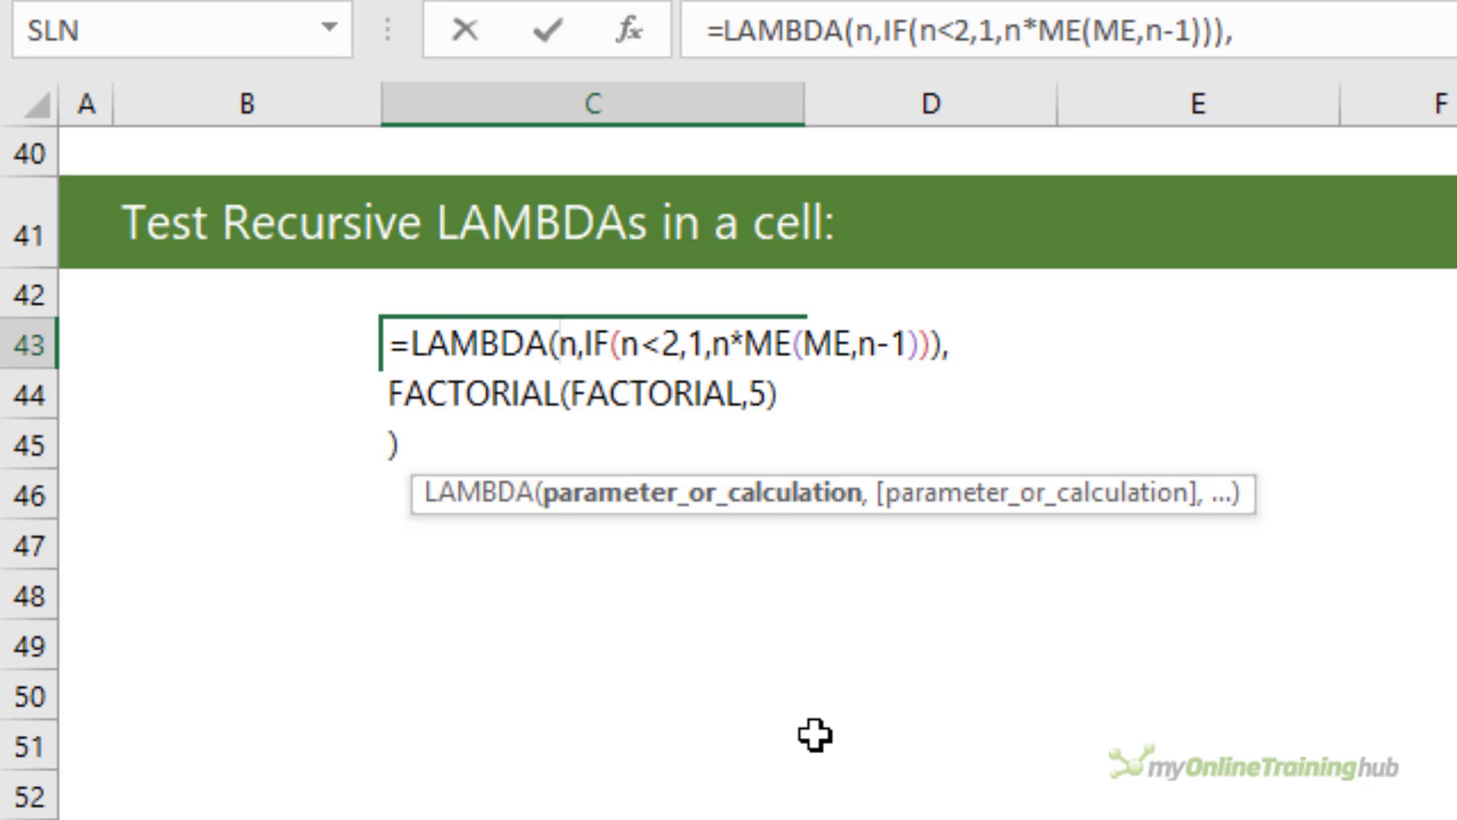
Replace the ME call with FACTORIAL(n-1), delete the trailing call lines, and select the formula.
{"action": "double_click", "coordinate": [765, 345]}
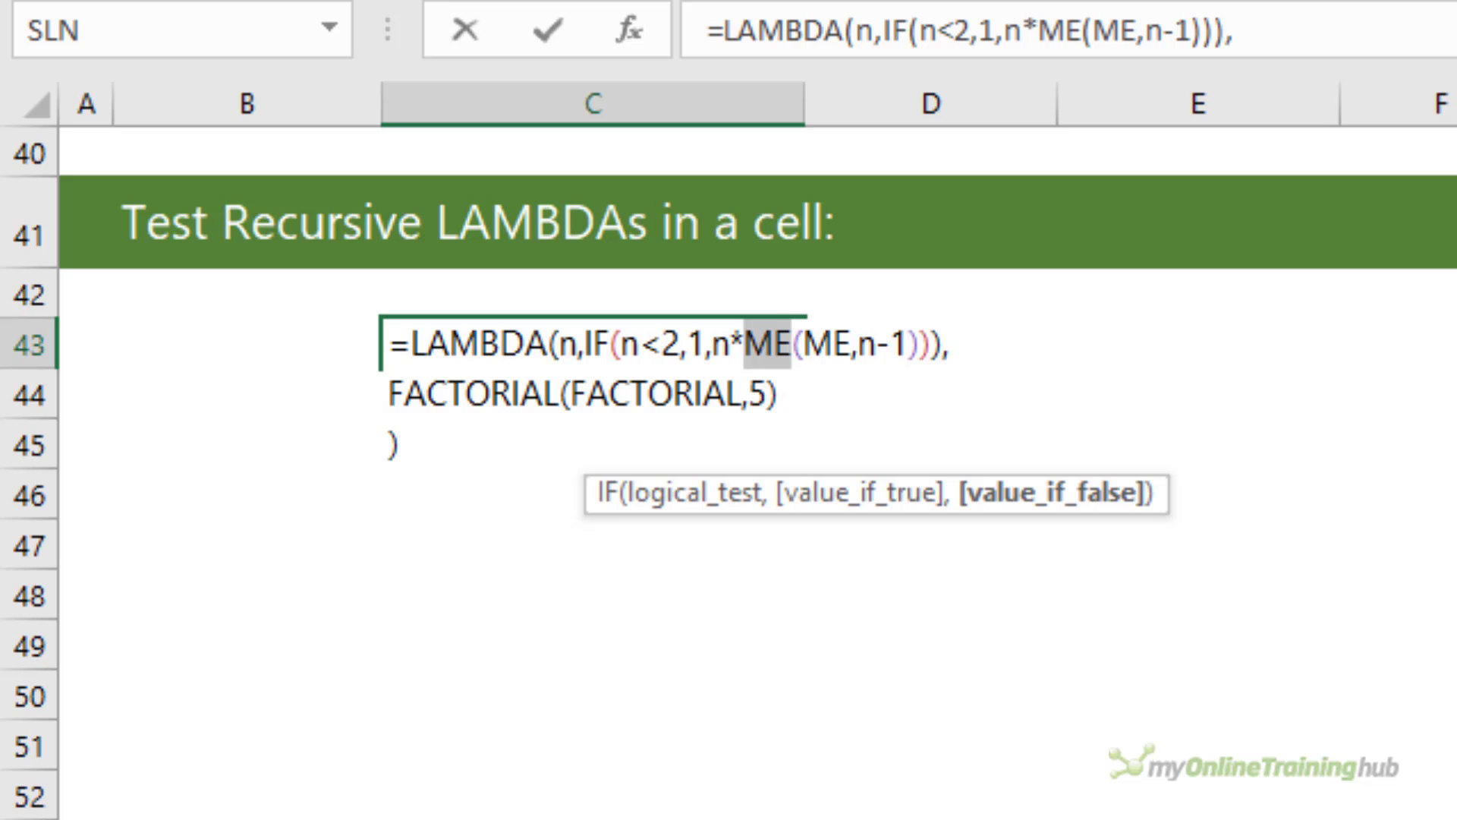
{"action": "type", "text": "FACTORIAL"}
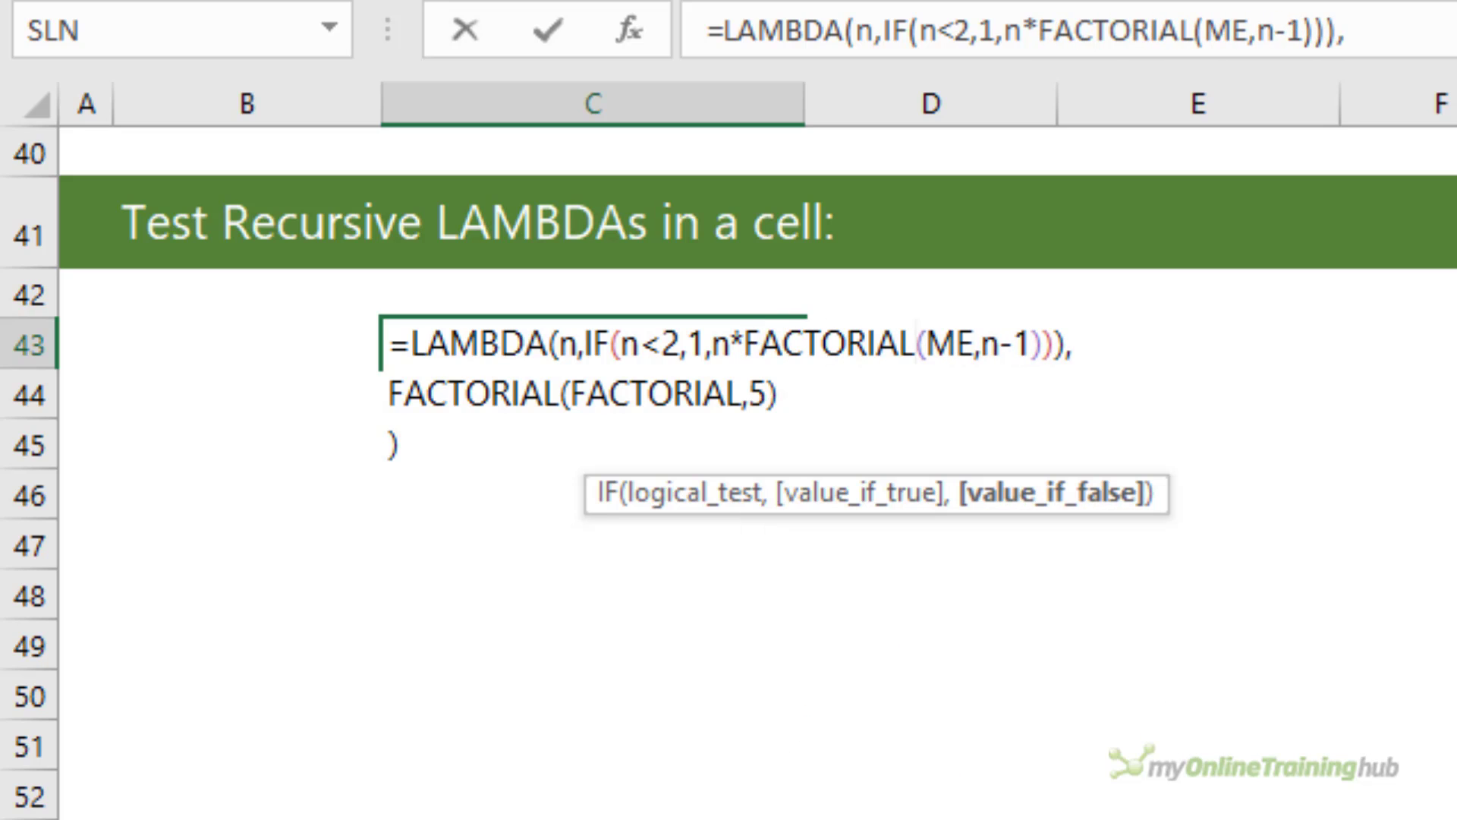
{"action": "double_click", "coordinate": [945, 345]}
{"action": "key", "text": "Delete"}
{"action": "key", "text": "Delete"}
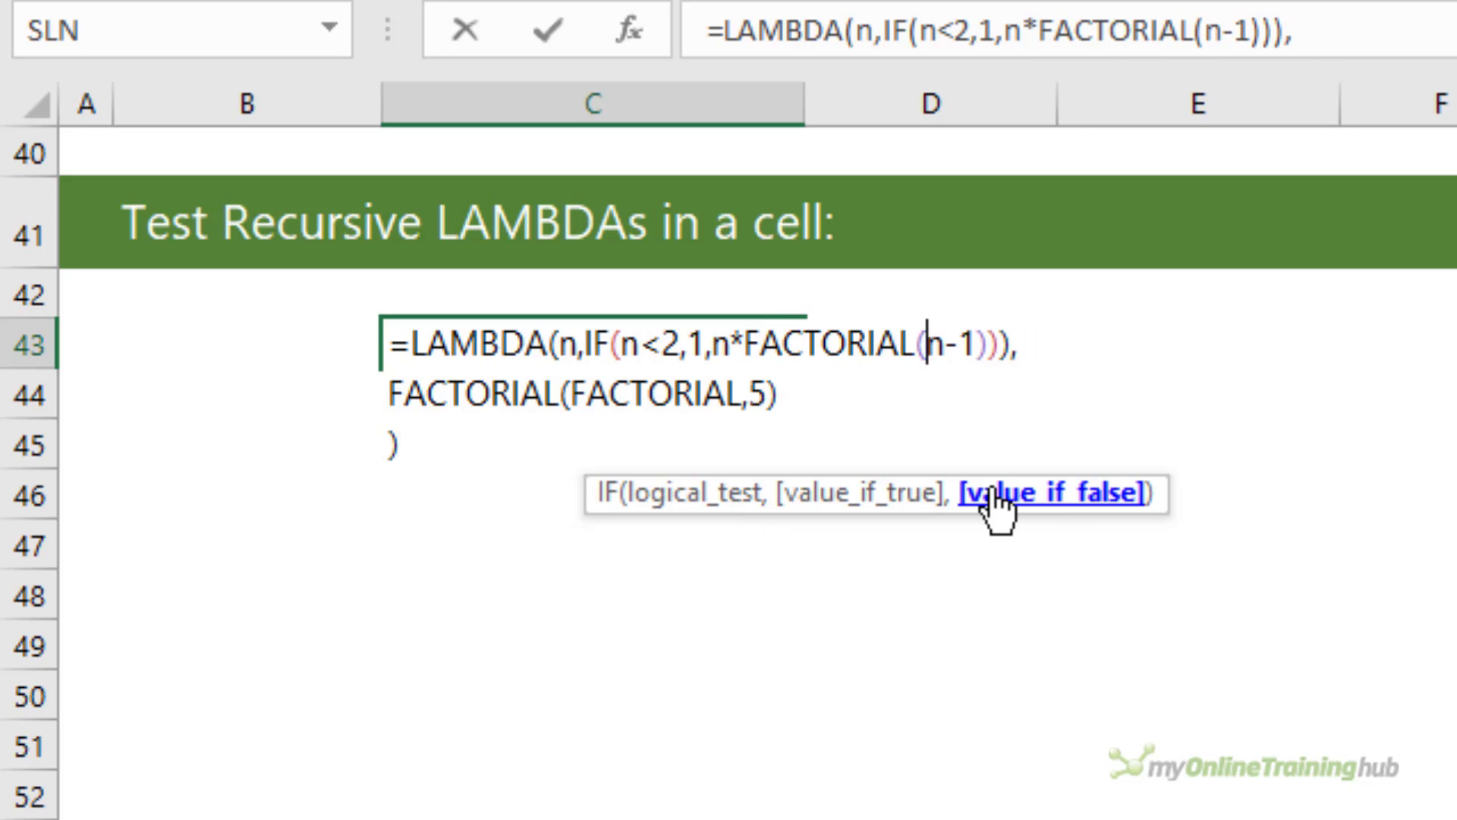
{"action": "left_click_drag", "start_coordinate": [400, 446], "coordinate": [1019, 326]}
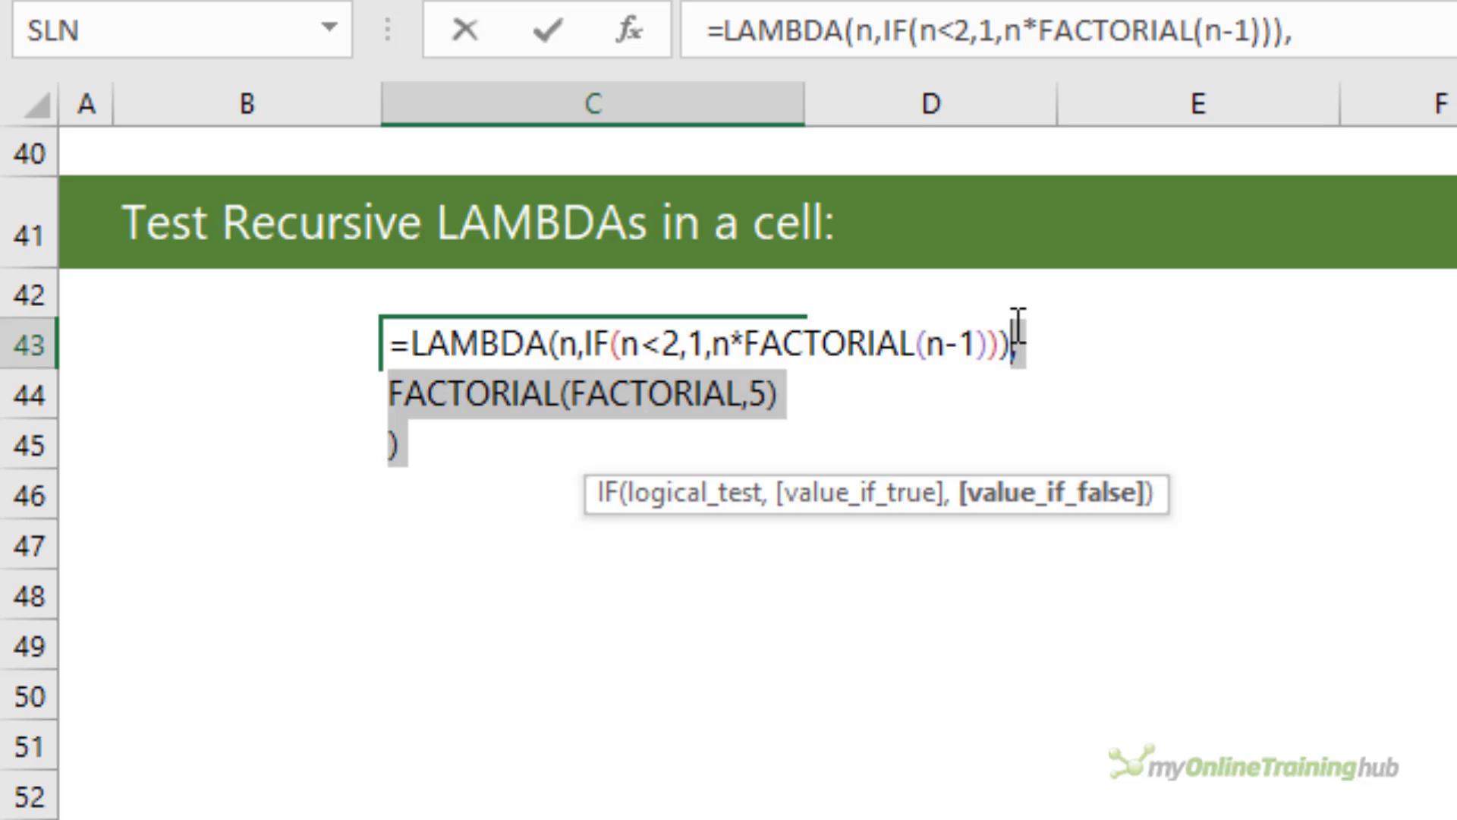
{"action": "key", "text": "Delete"}
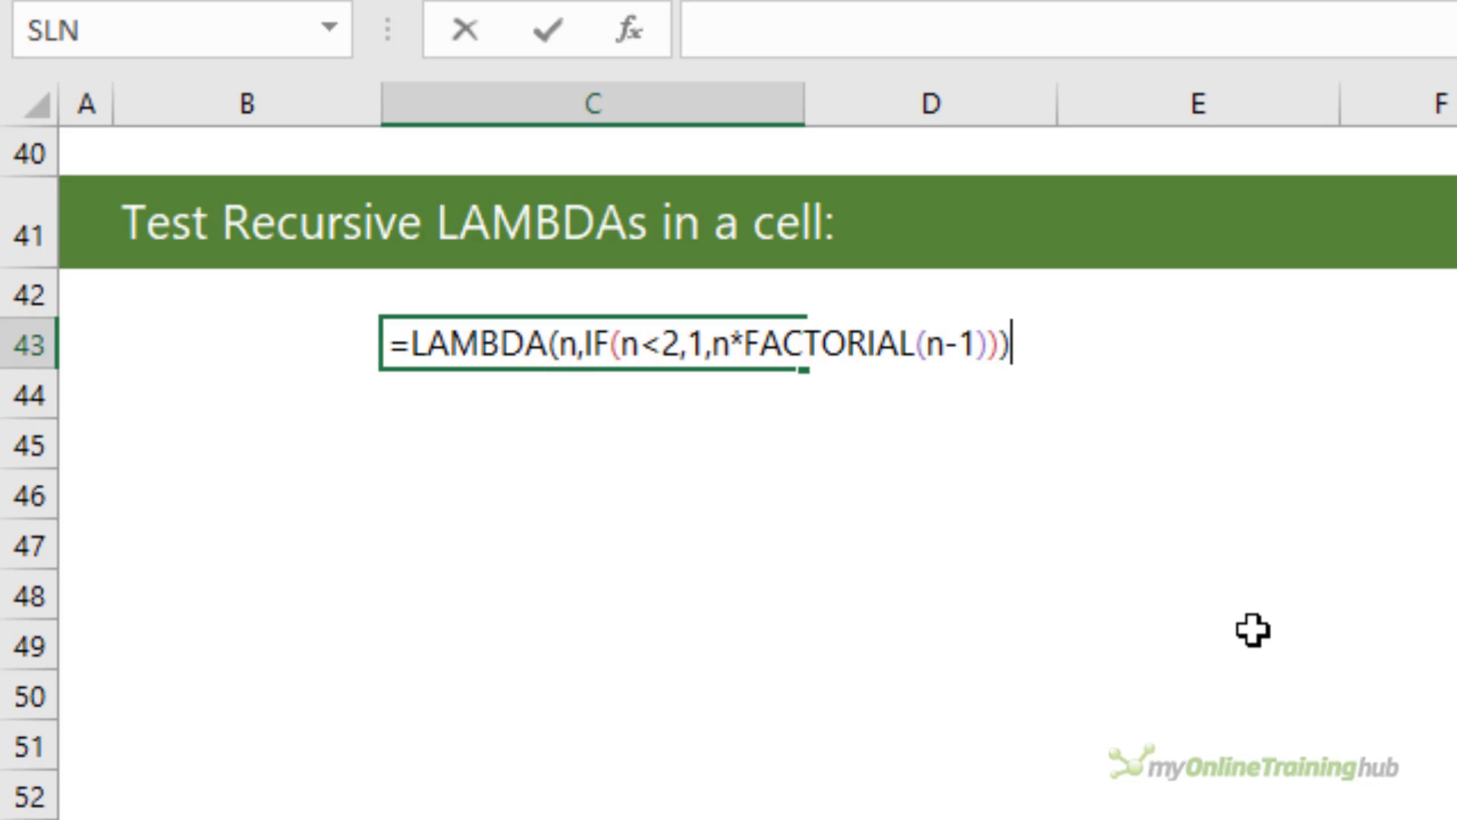
{"action": "key", "text": "ctrl+a"}
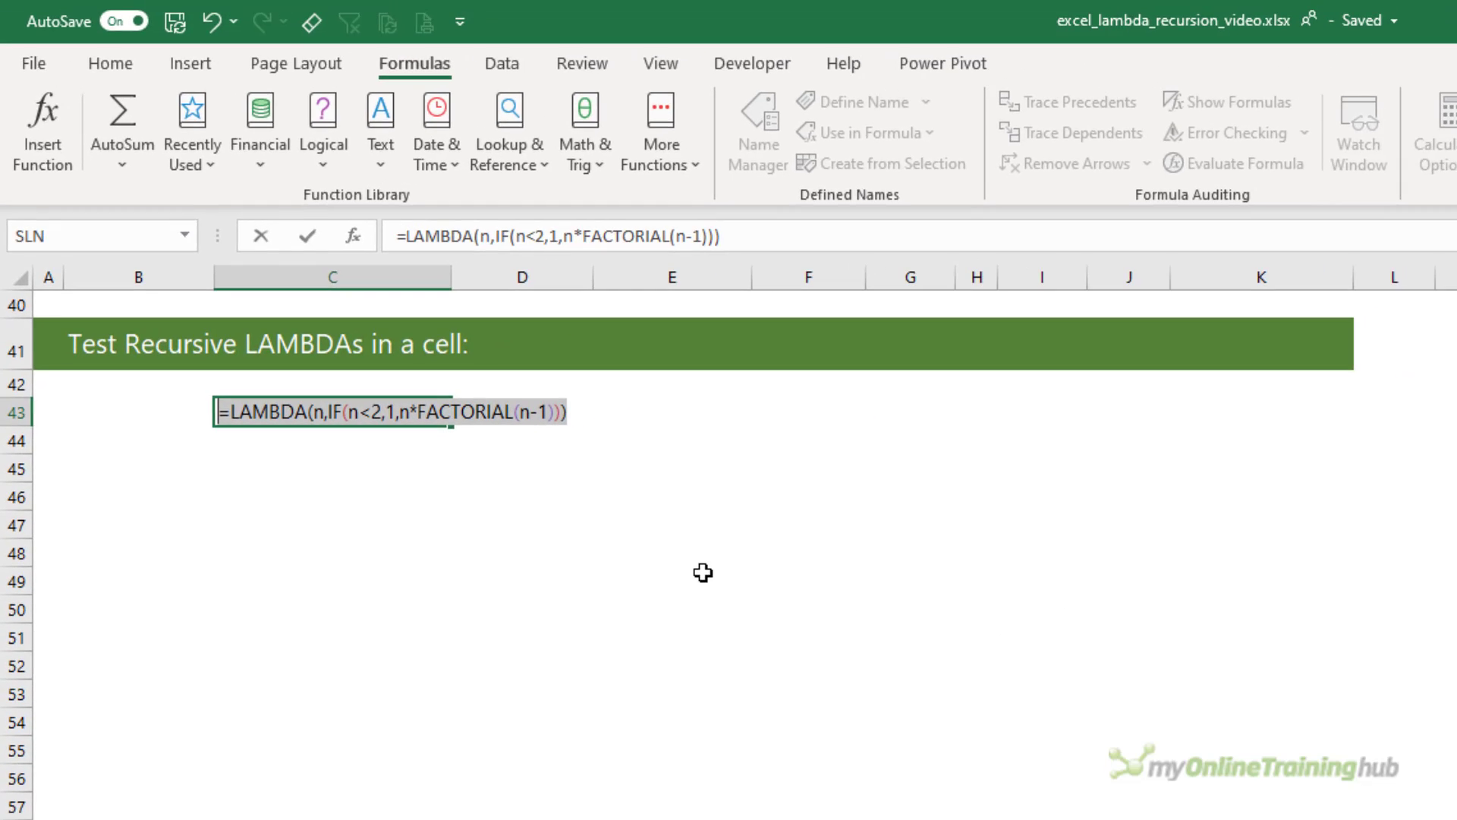
Enter the LAMBDA in C43 and define workbook name FACTORIAL referring to the pasted LAMBDA.
{"action": "key", "text": "Return"}
{"action": "left_click", "coordinate": [374, 407]}
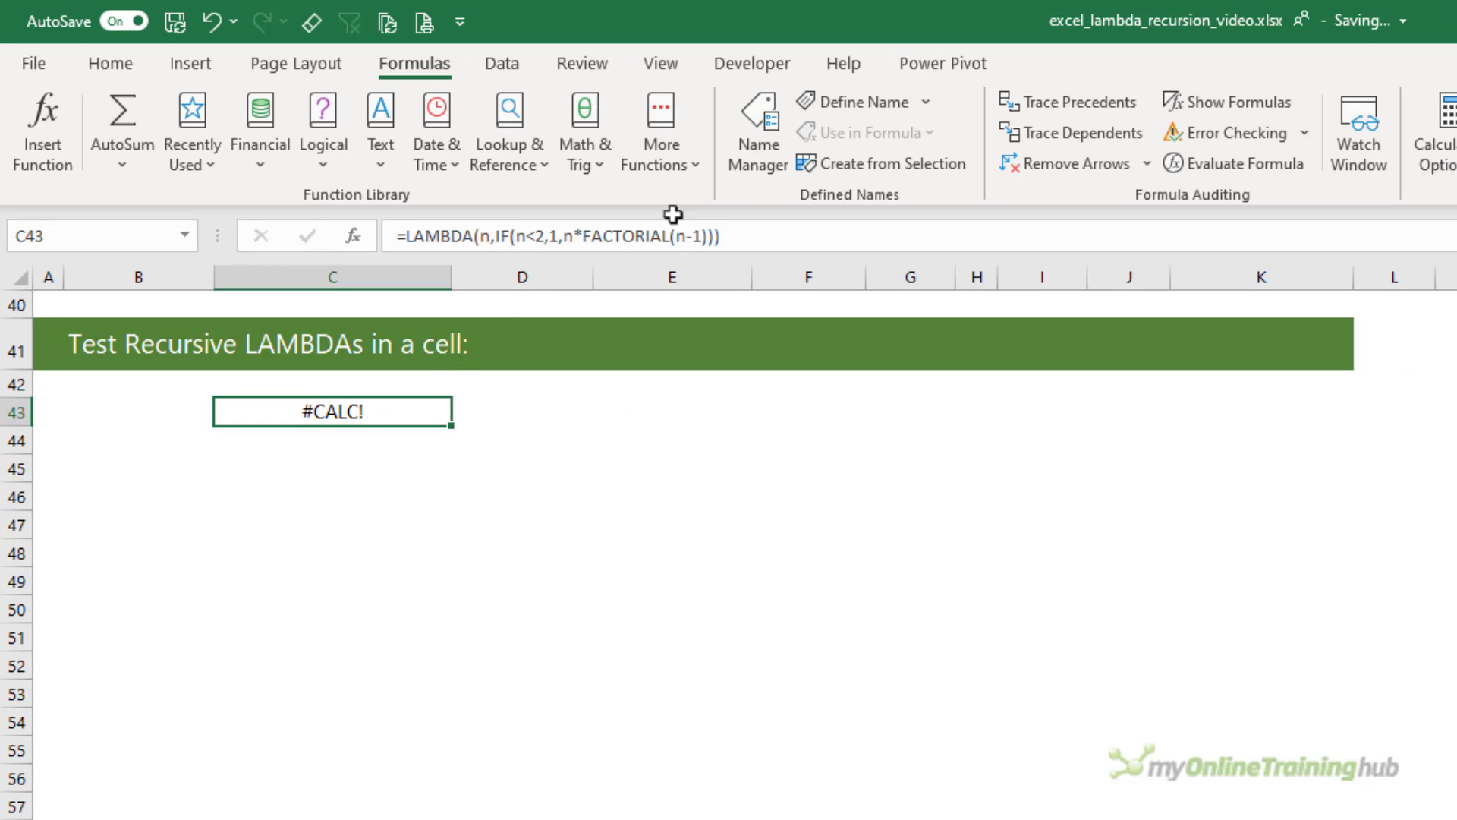
{"action": "left_click", "coordinate": [853, 121]}
{"action": "type", "text": "FACTORIAL"}
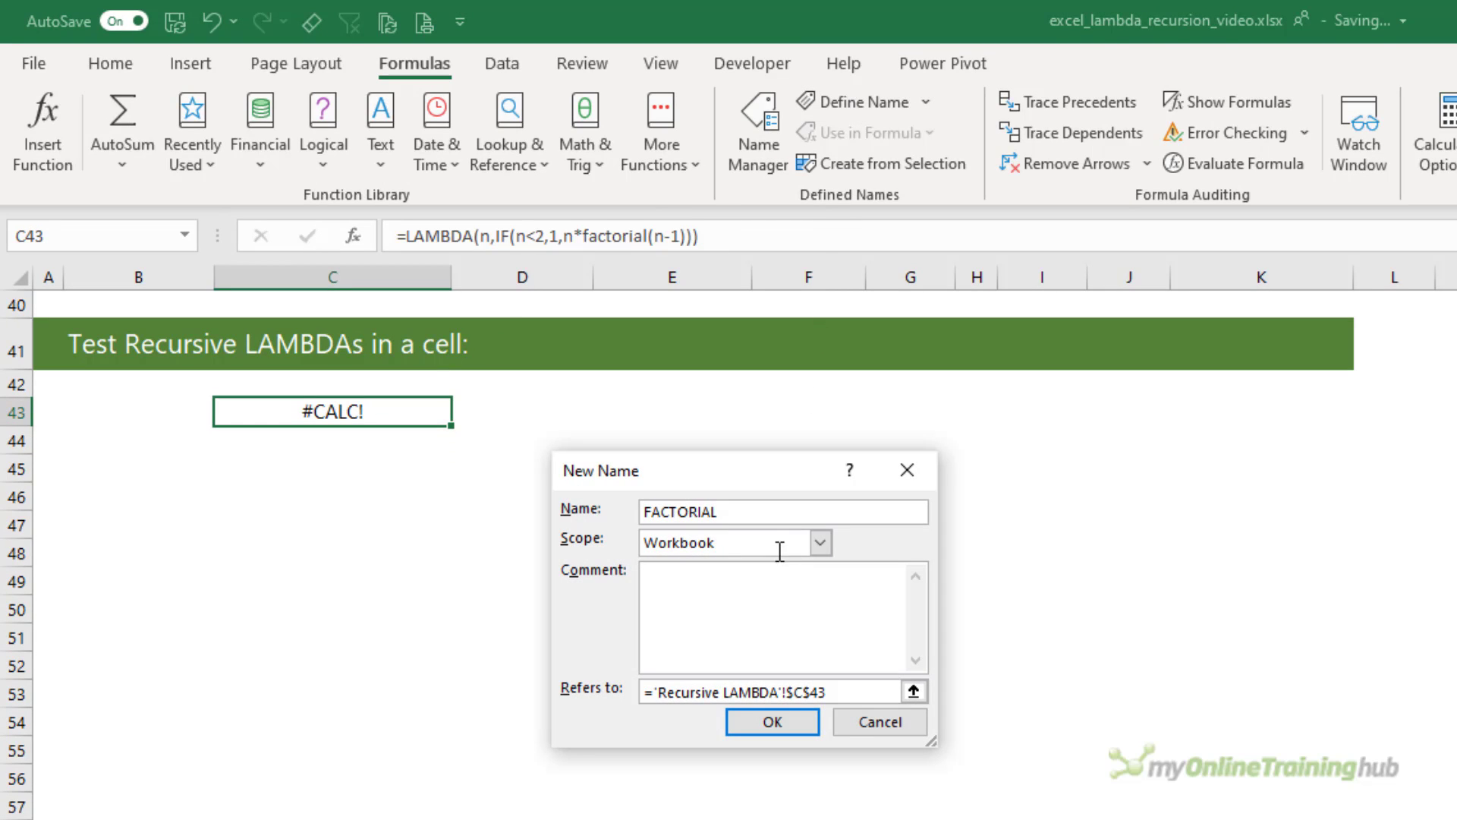
{"action": "left_click", "coordinate": [860, 692]}
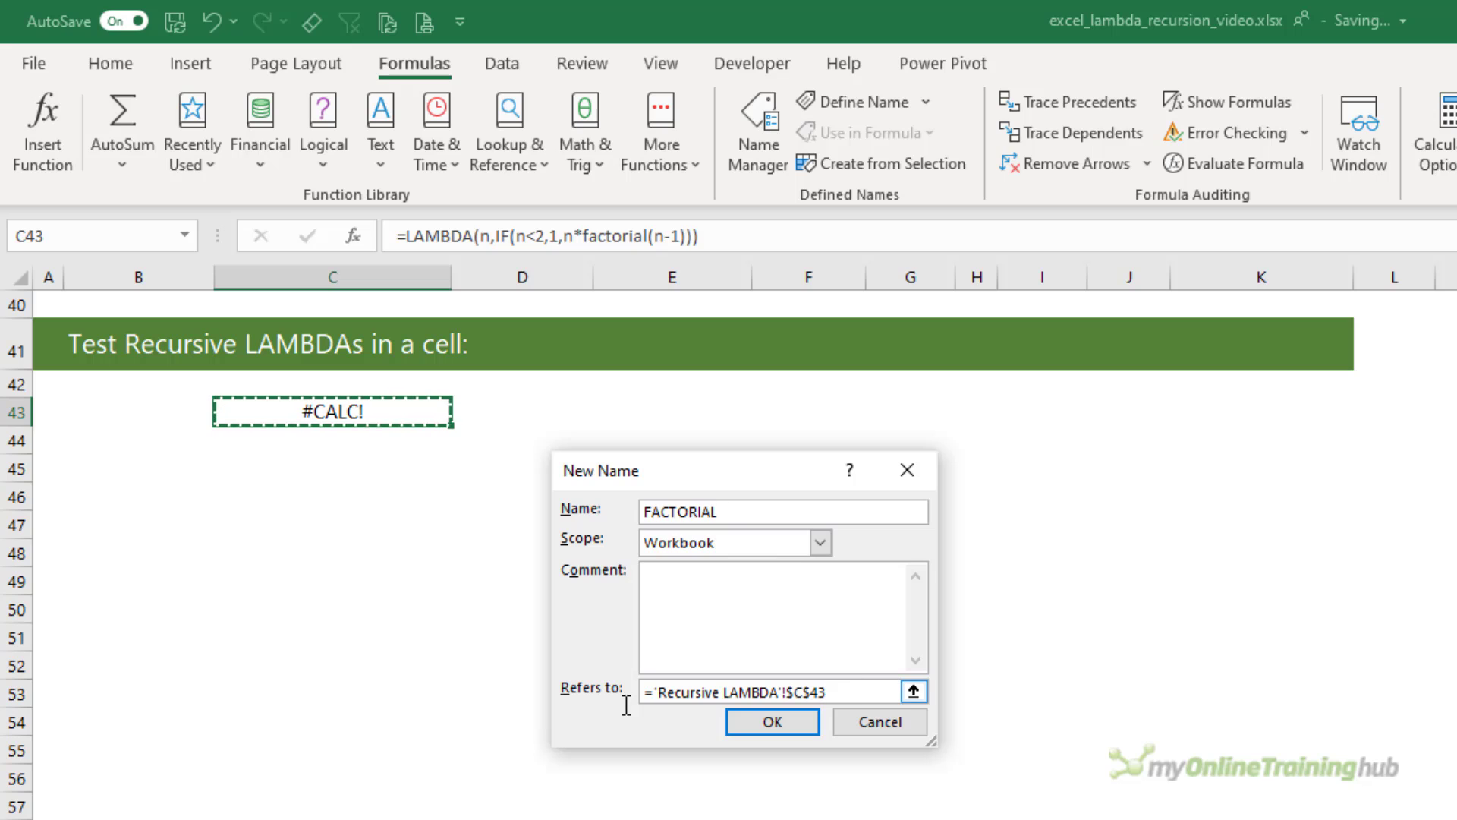
{"action": "left_click_drag", "start_coordinate": [640, 691], "coordinate": [827, 692]}
{"action": "type", "text": "=LAMBDA(n,IF(n<2,1,n*factorial(n-1)))"}
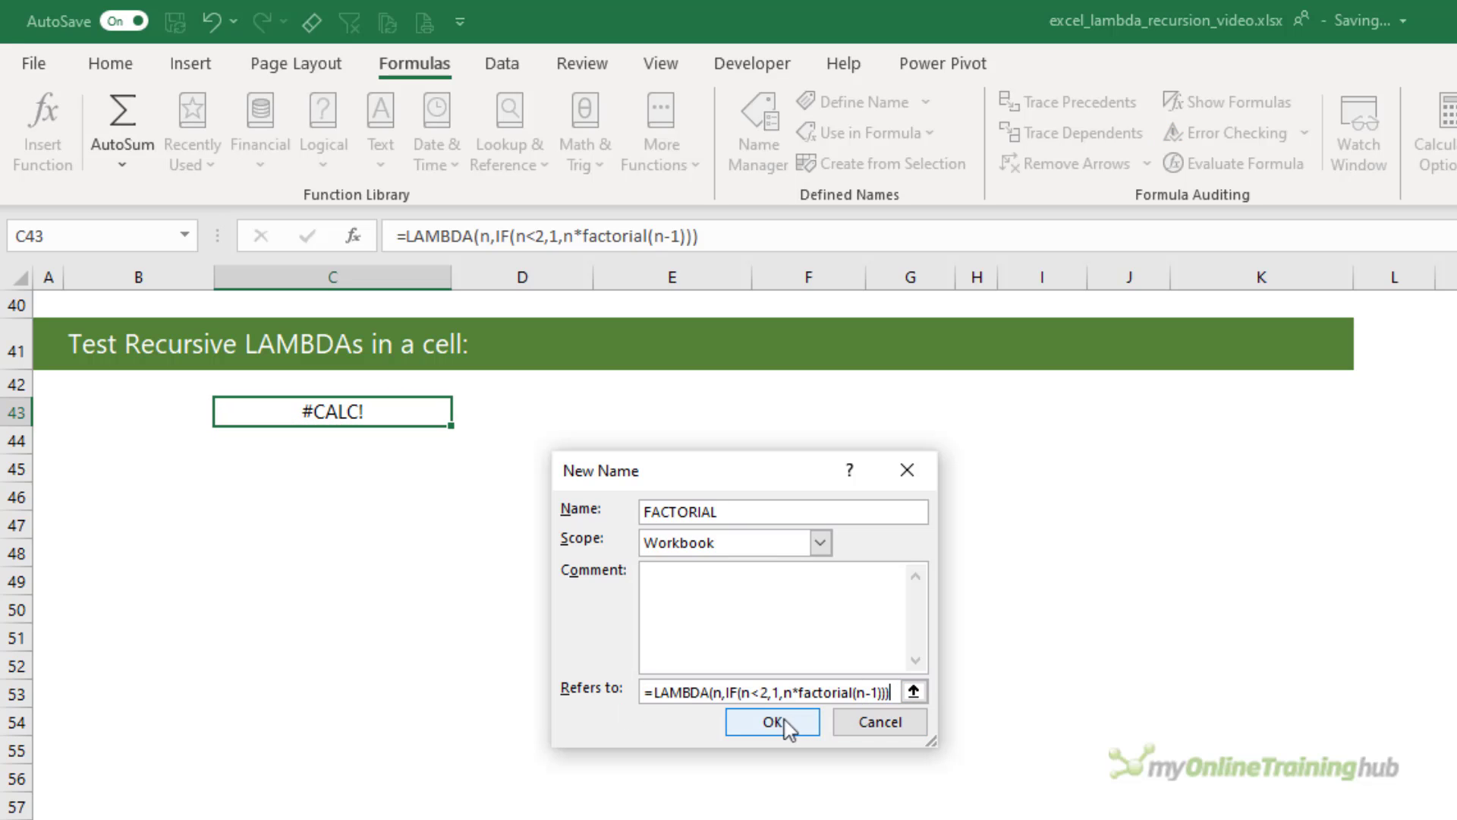
{"action": "left_click", "coordinate": [758, 717]}
{"action": "left_click", "coordinate": [367, 448]}
Enter =FACTORIAL(5) in C44 using the redefined name, returning 120.
{"action": "type", "text": "=FA"}
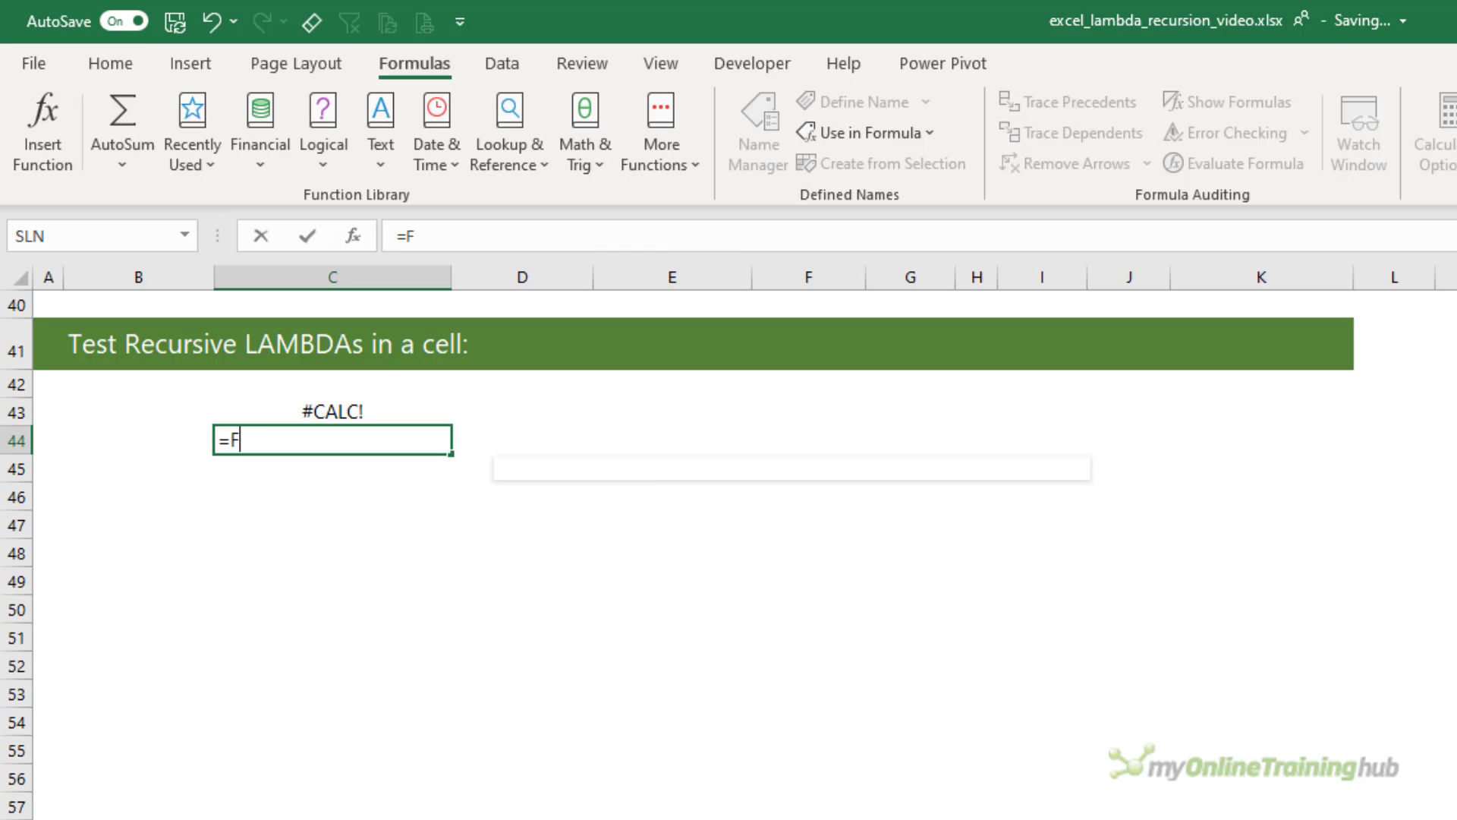
{"action": "key", "text": "Down"}
{"action": "key", "text": "Down"}
{"action": "key", "text": "Tab"}
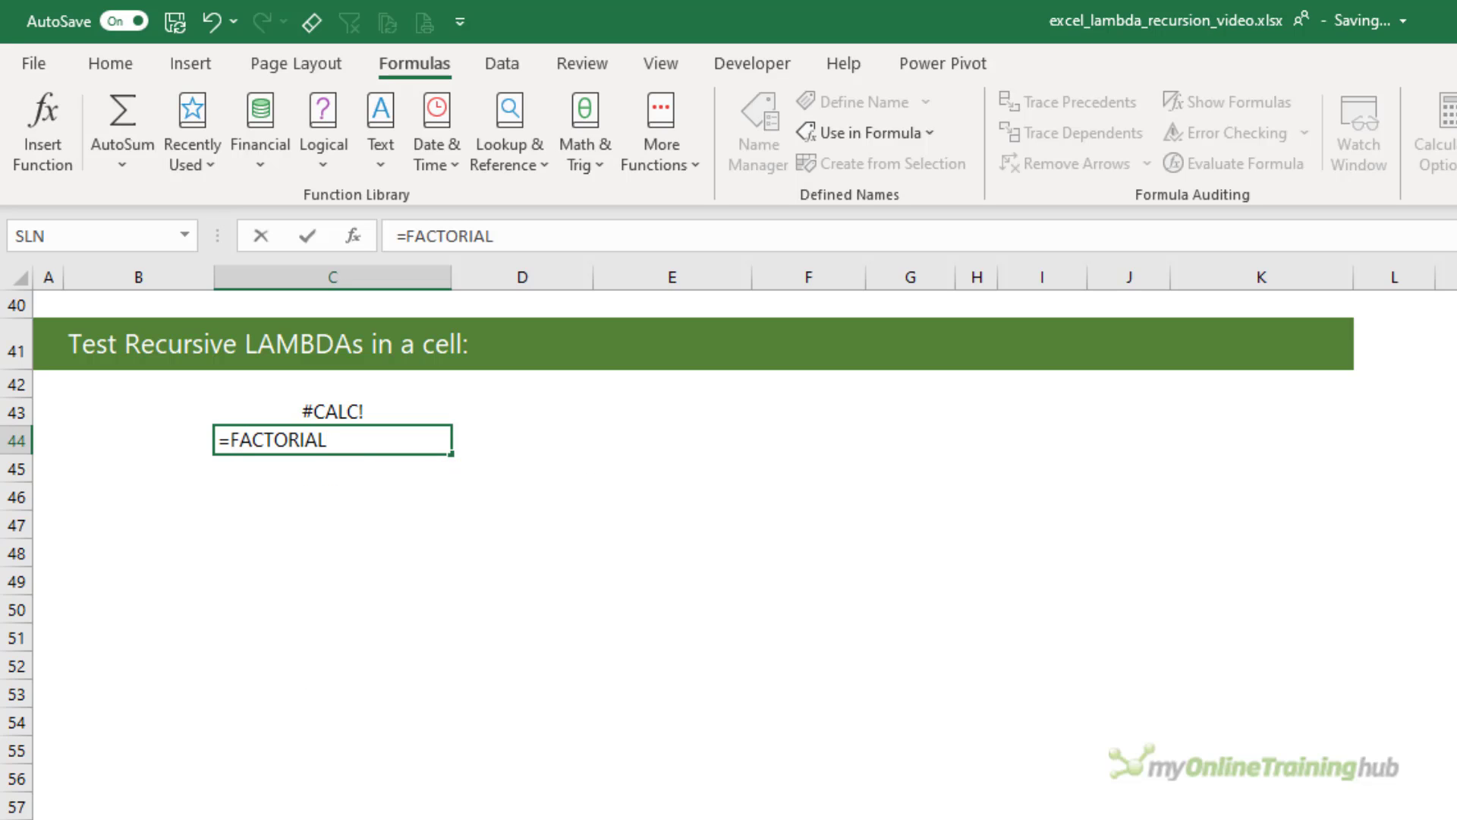
{"action": "type", "text": "5)"}
{"action": "key", "text": "Return"}
{"action": "left_click", "coordinate": [332, 439]}
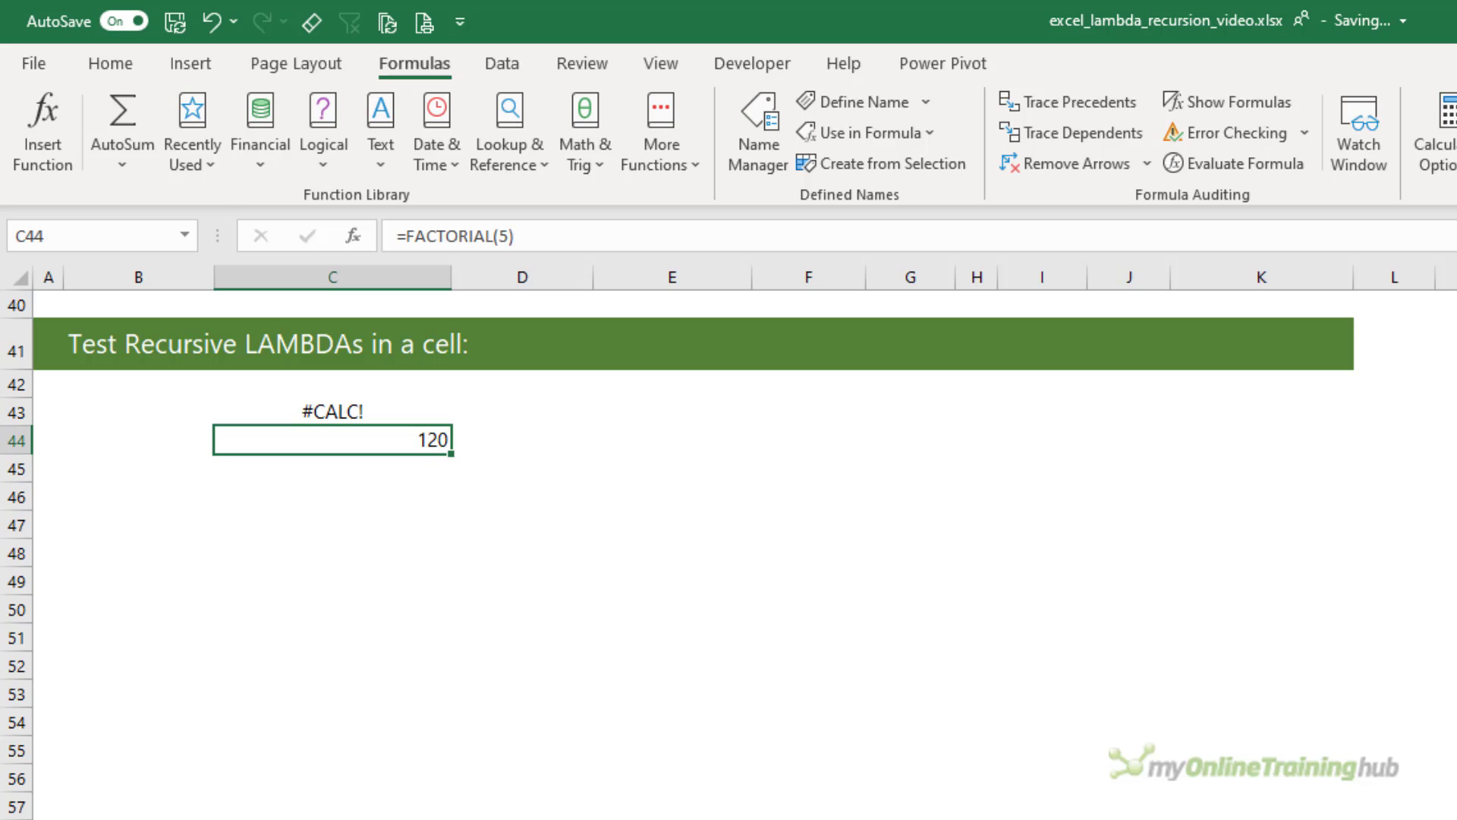